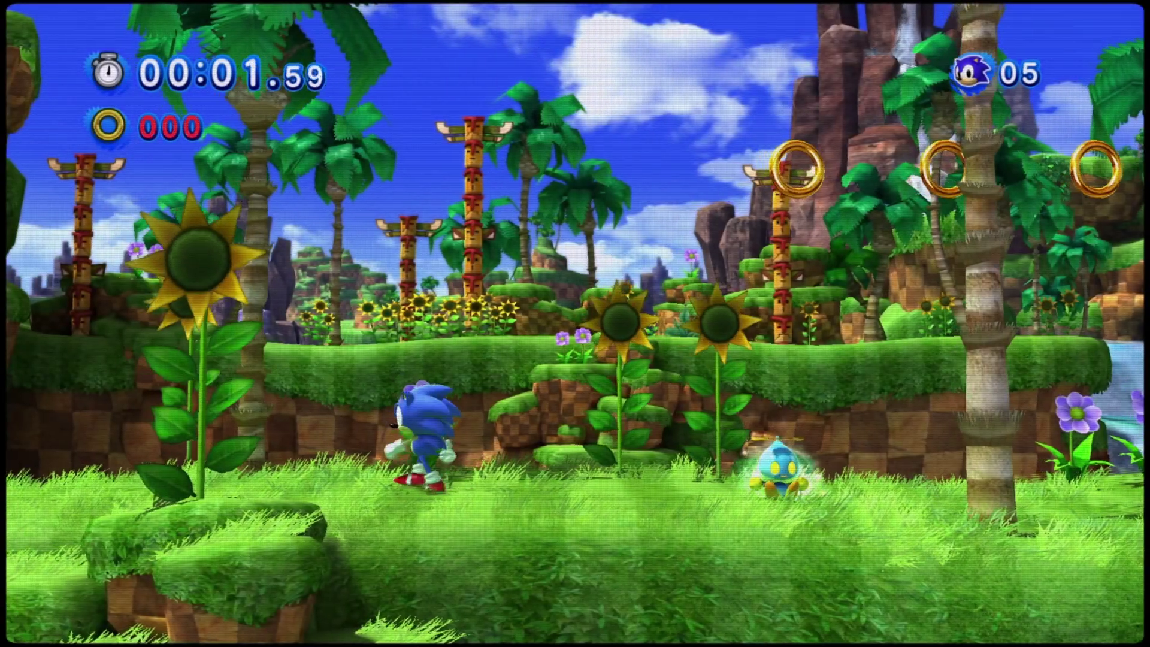
pyautogui.press('Right')
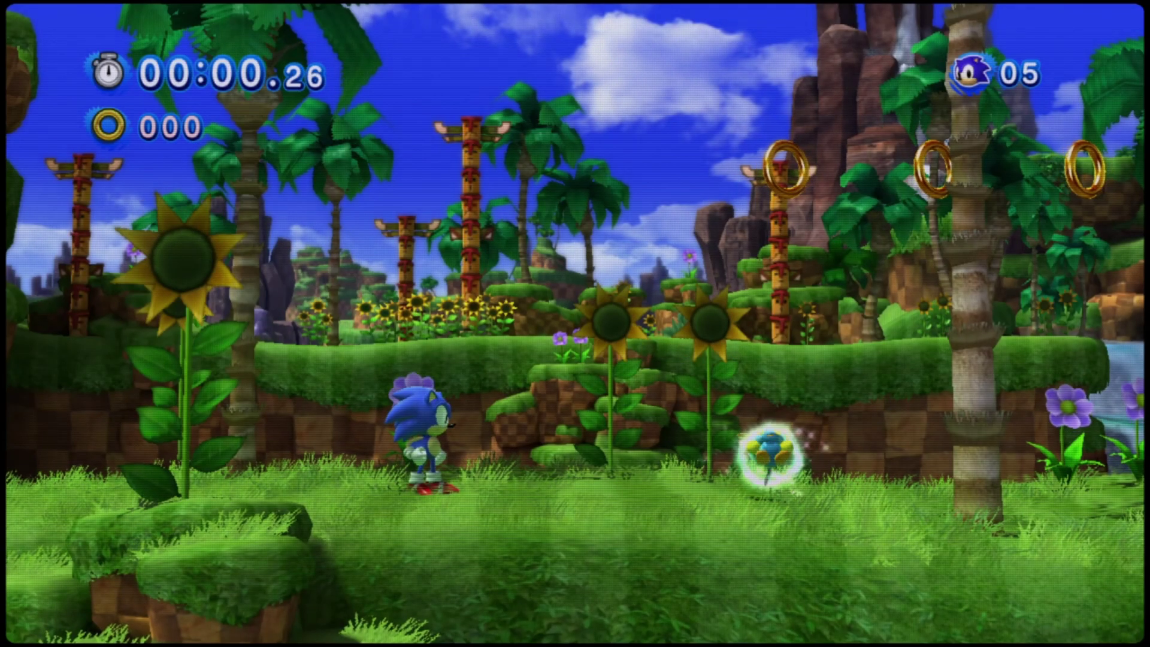
pyautogui.press('Right')
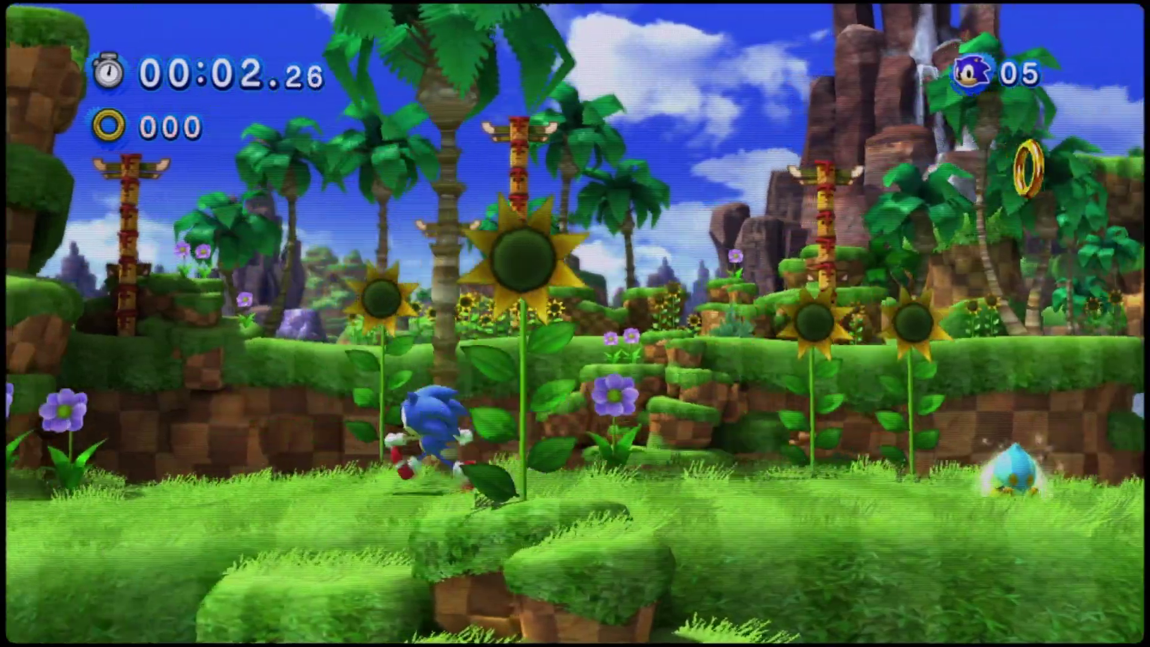
pyautogui.press('space')
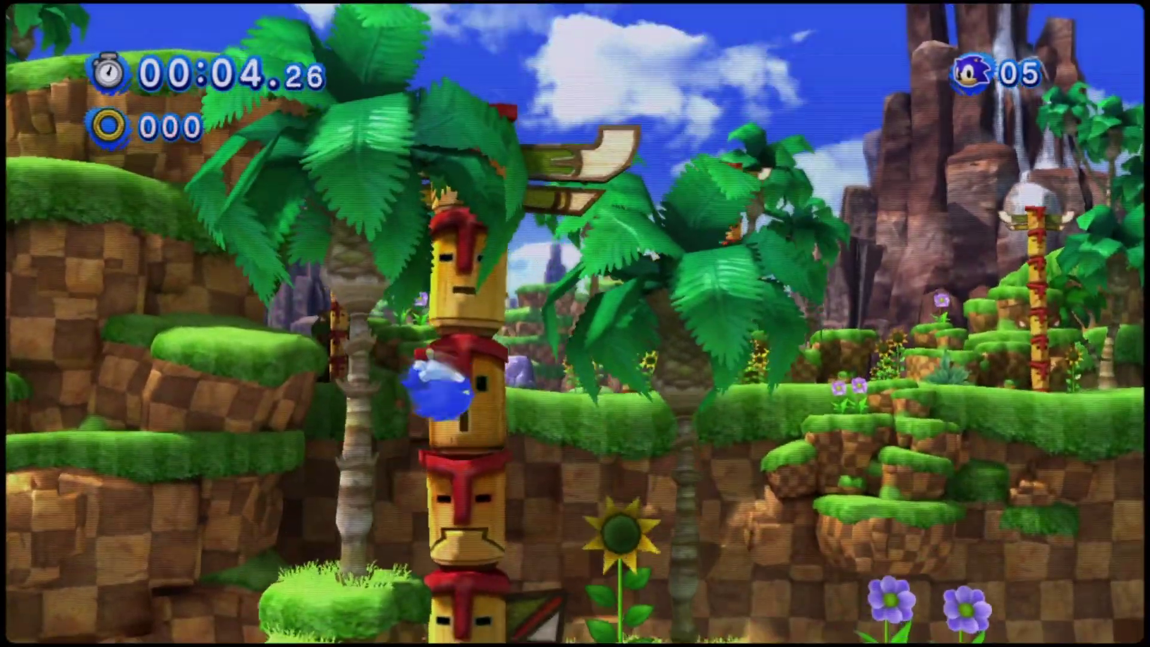
pyautogui.press('space')
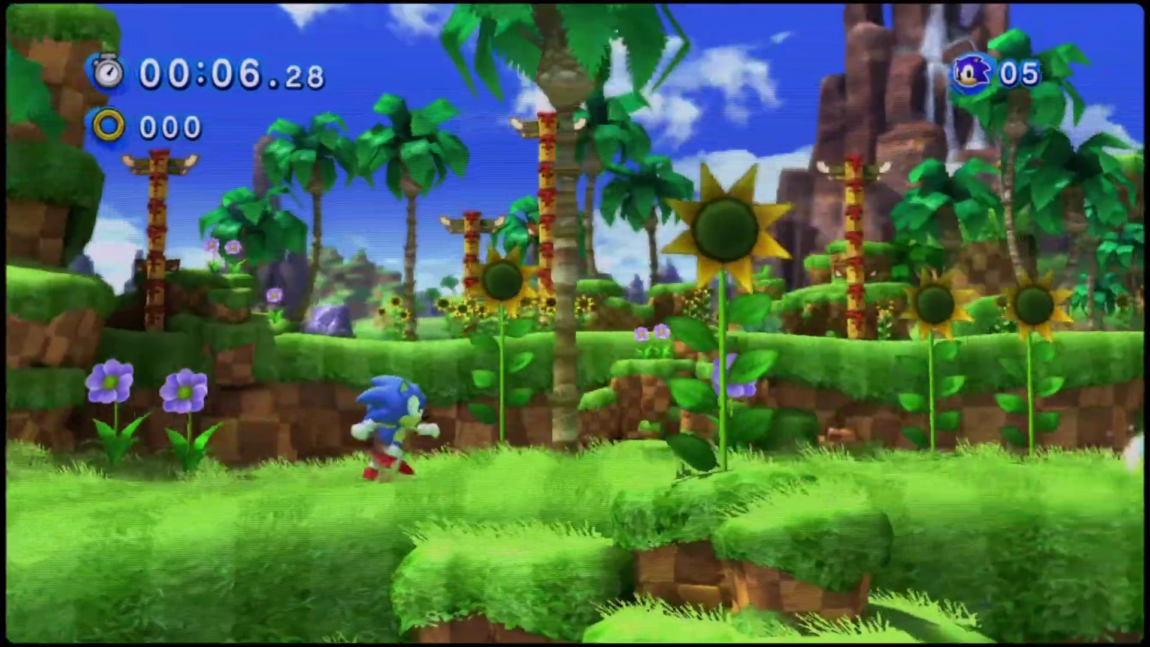
pyautogui.press('space')
pyautogui.press('Right')
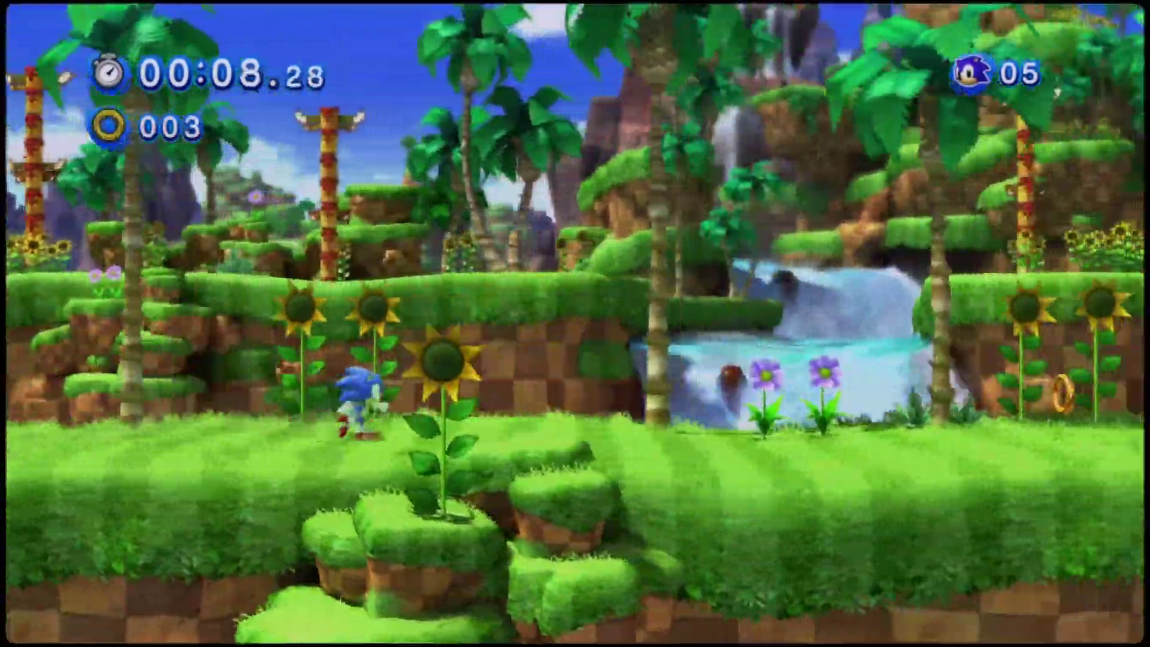
pyautogui.press('Right')
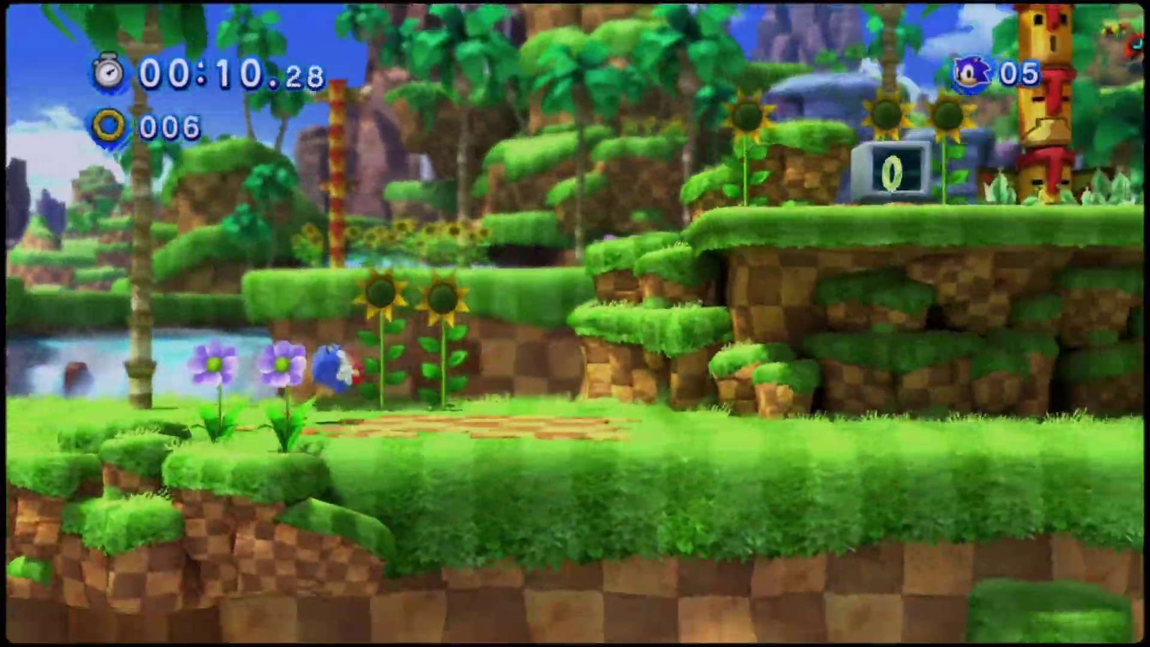
pyautogui.press('space')
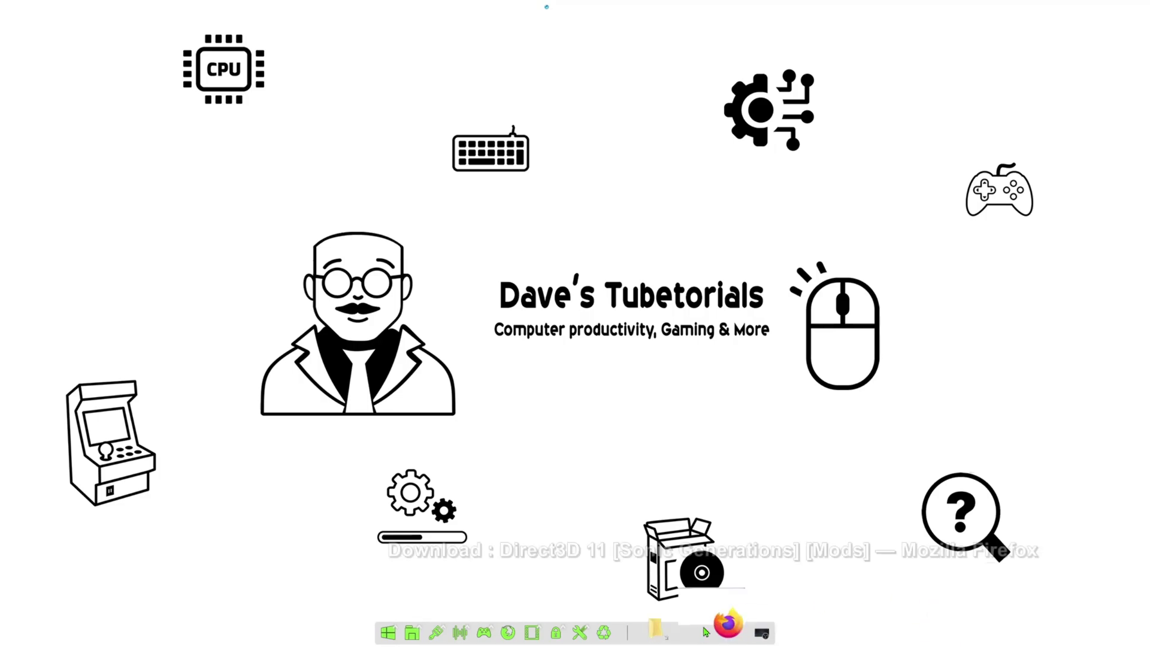
# Switch to Firefox and review the Direct3D 11 mod download page and the HedgeModManager 7.12-8 release page down to its assets
pyautogui.click(718, 626)
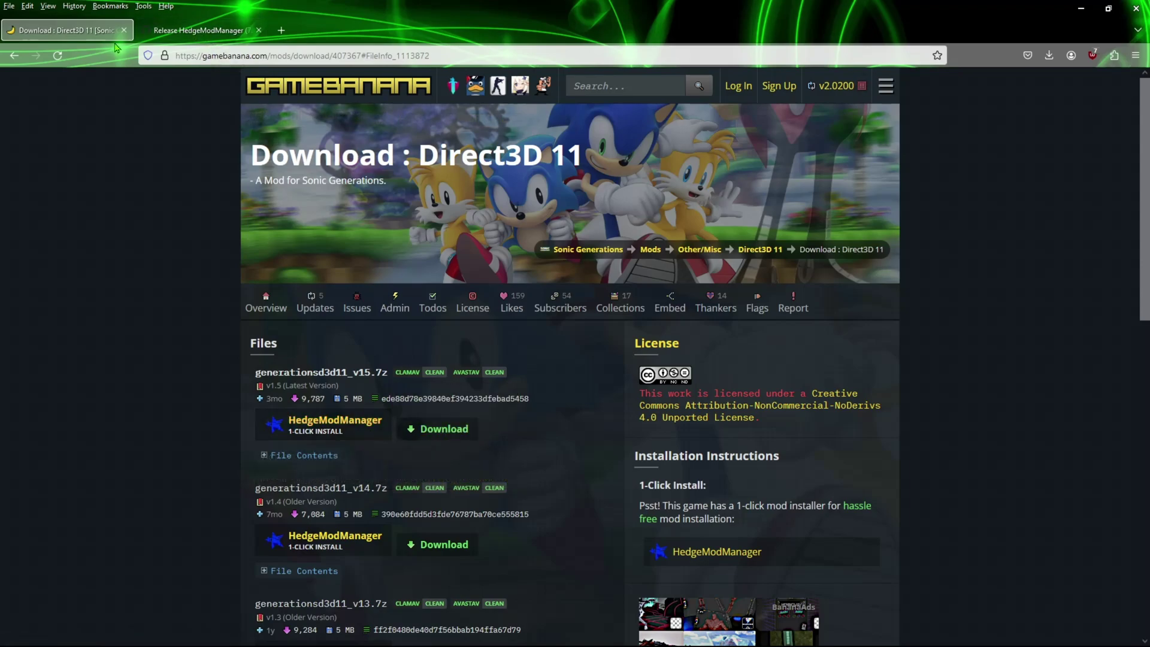
pyautogui.click(195, 34)
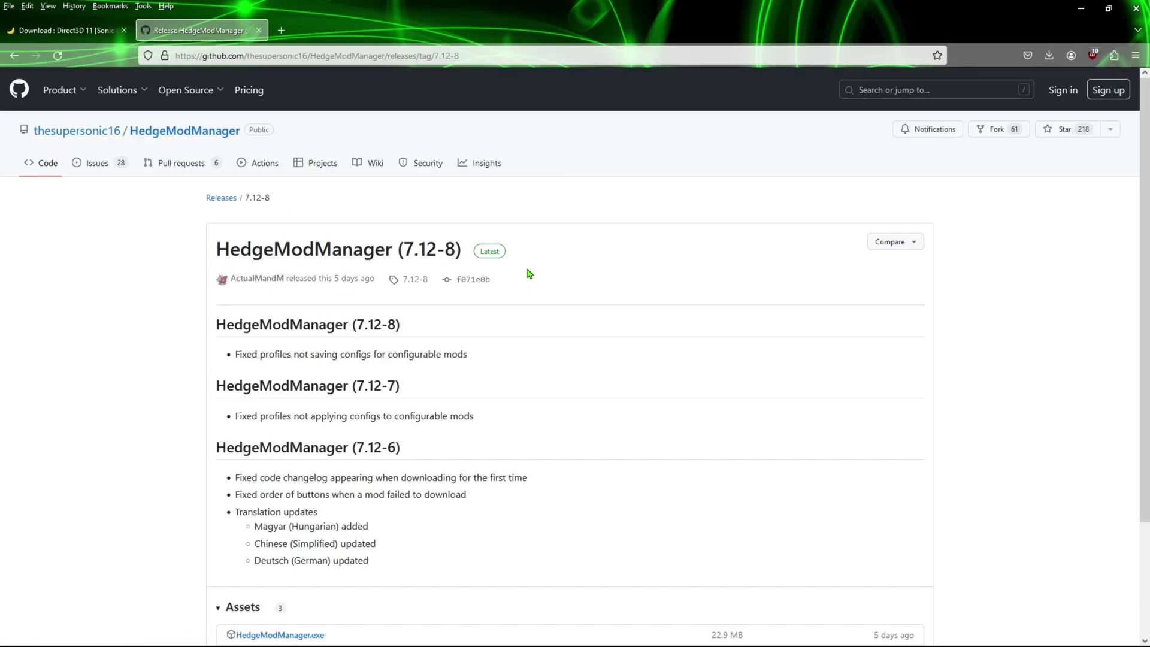
pyautogui.scroll(-1, 542, 300)
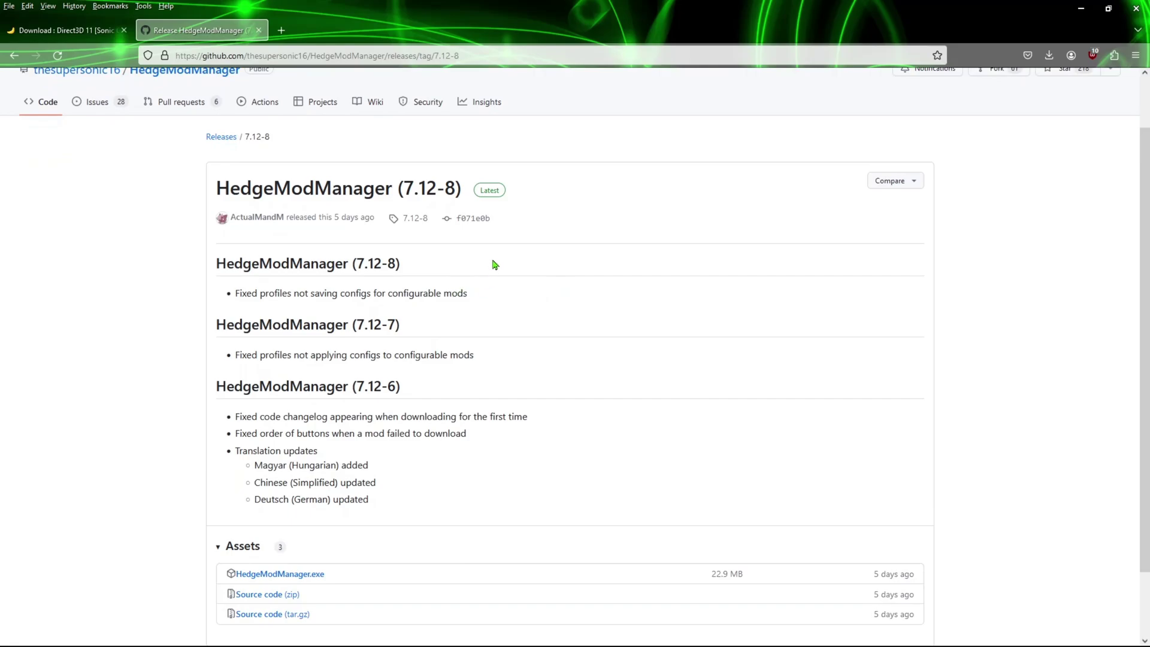
pyautogui.scroll(-2, 492, 263)
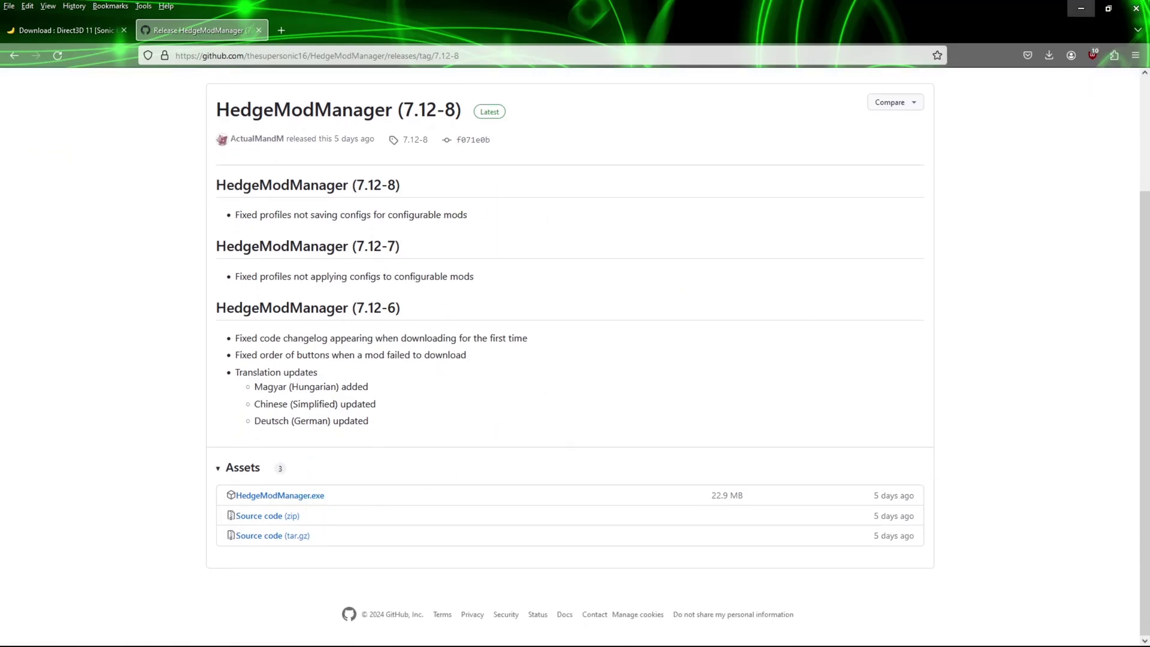
pyautogui.click(1075, 17)
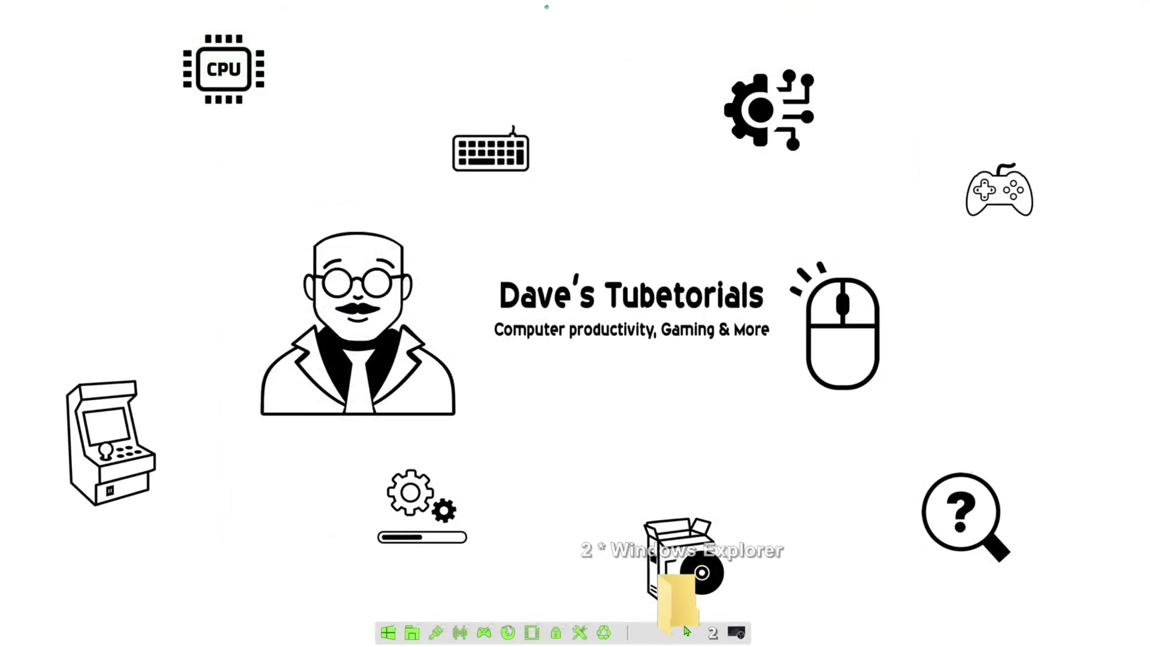
# Show both Sonic Generations folder windows in Windows Explorer, the downloaded files and the game's installation folder, side by side
pyautogui.moveTo(686, 627)
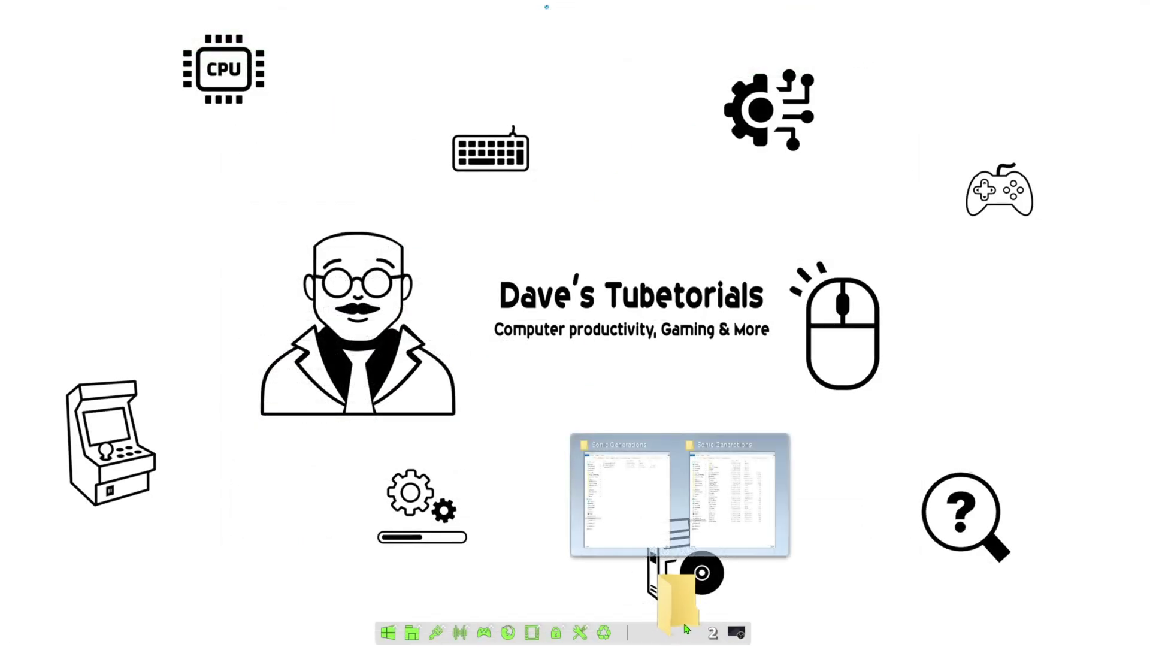
pyautogui.click(661, 527)
pyautogui.moveTo(693, 622)
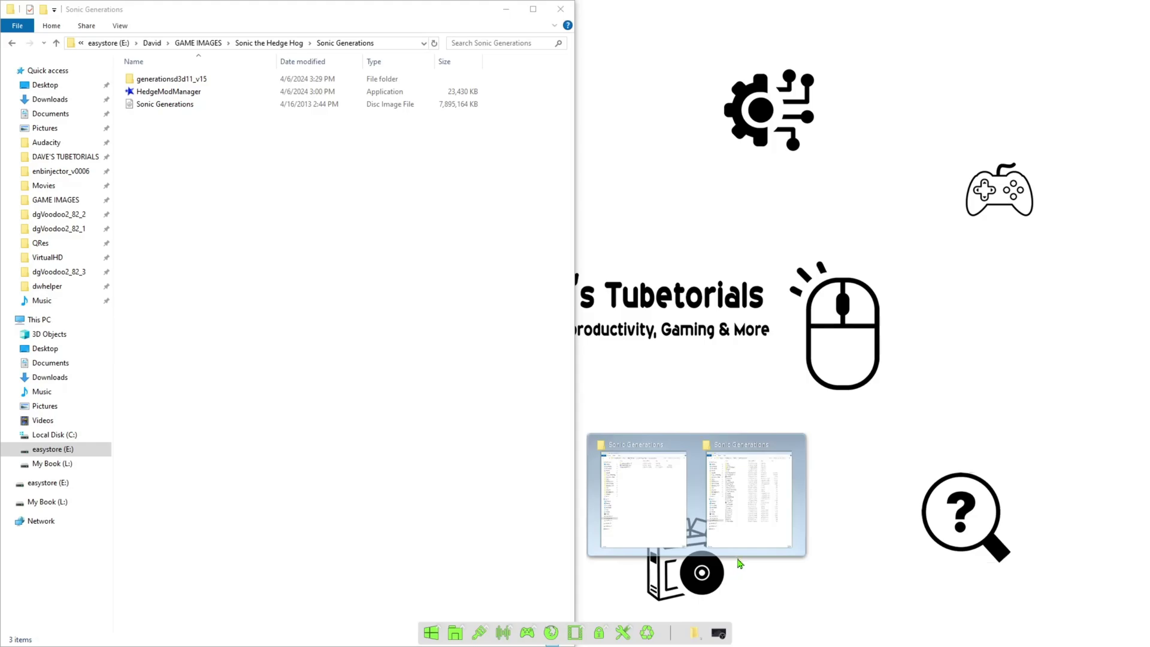
pyautogui.click(741, 541)
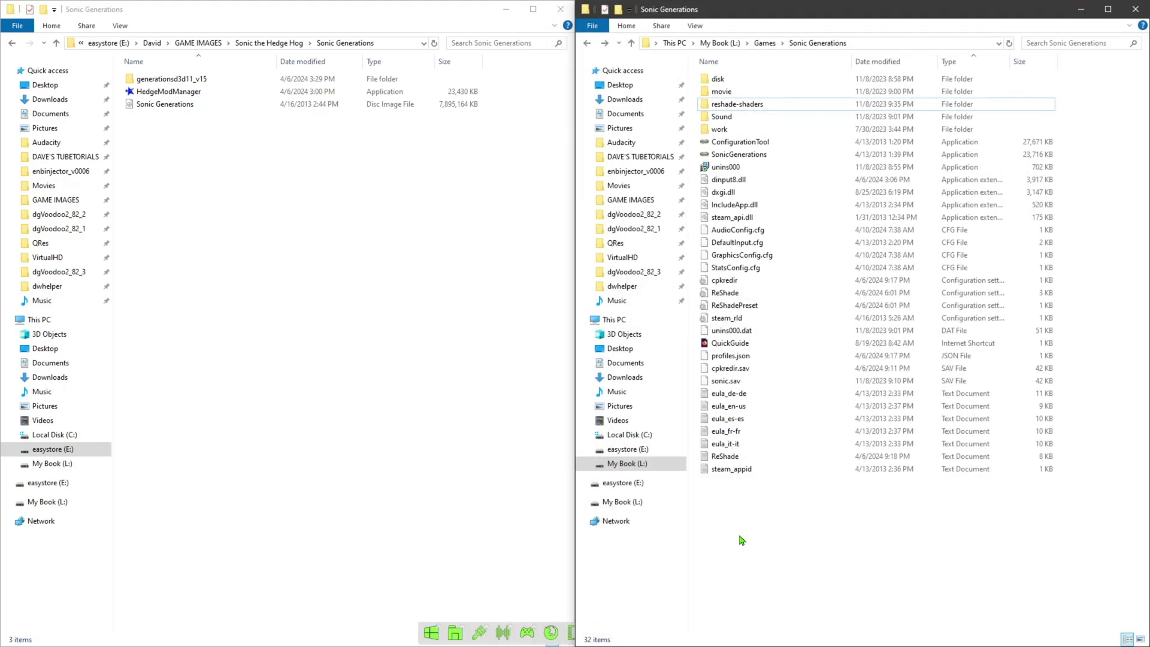
# Copy the HedgeModManager application from the downloaded files into the Sonic Generations game folder on My Book (L:)
pyautogui.click(321, 218)
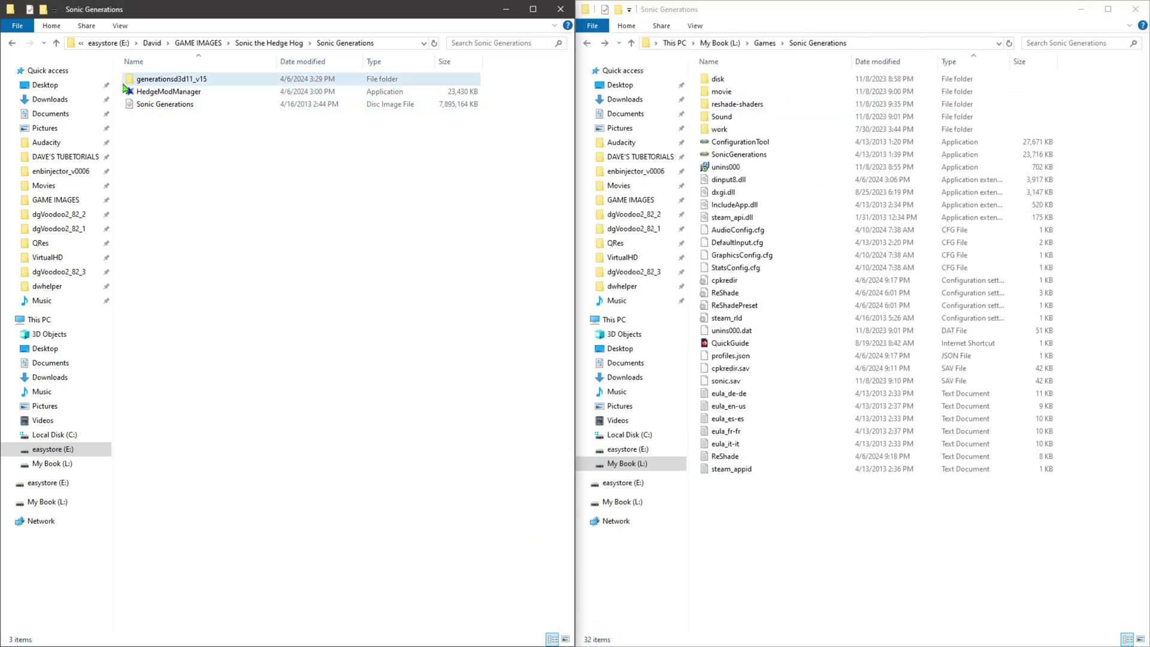
pyautogui.click(158, 94)
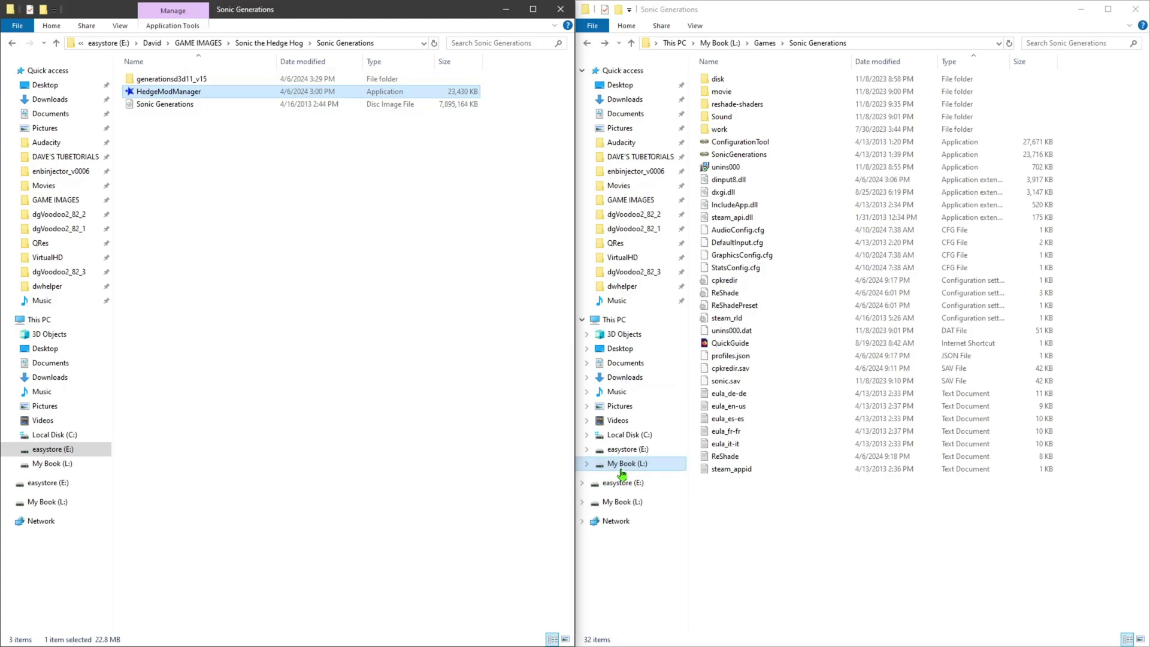
pyautogui.click(809, 592)
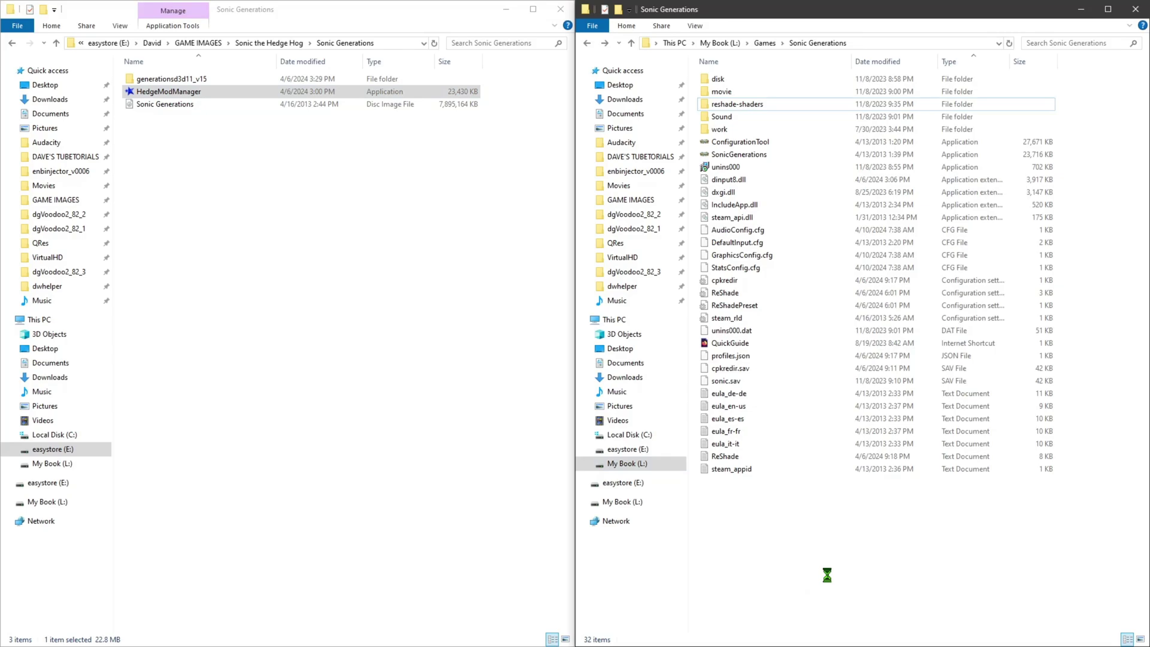
pyautogui.hotkey('ctrl', 'v')
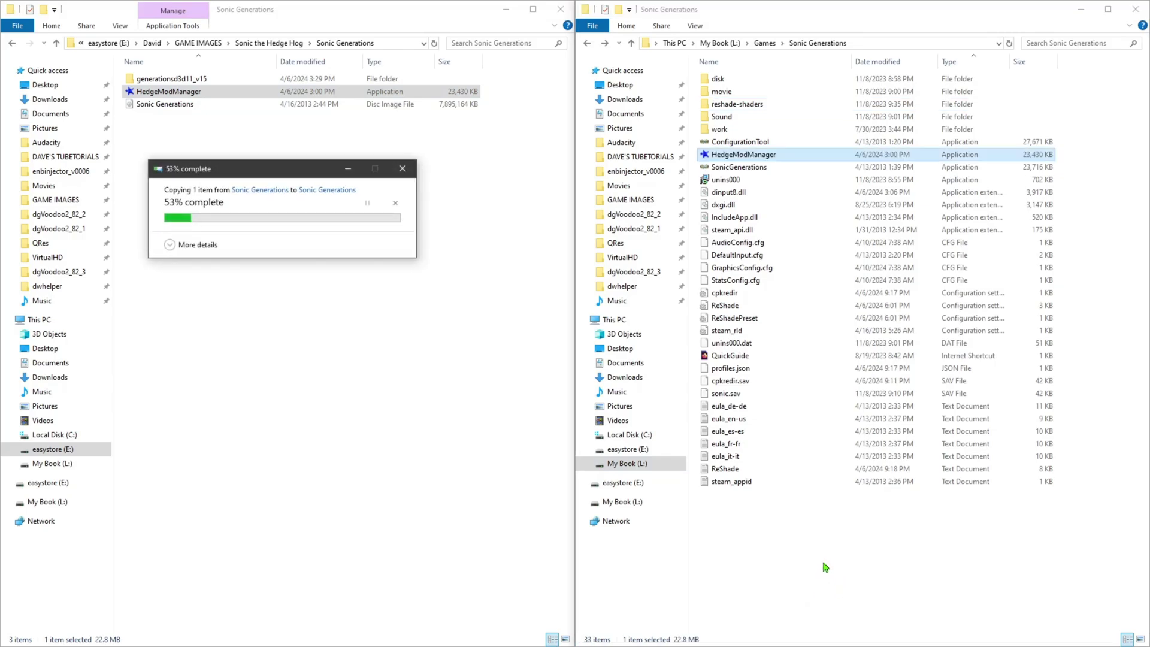
pyautogui.click(260, 243)
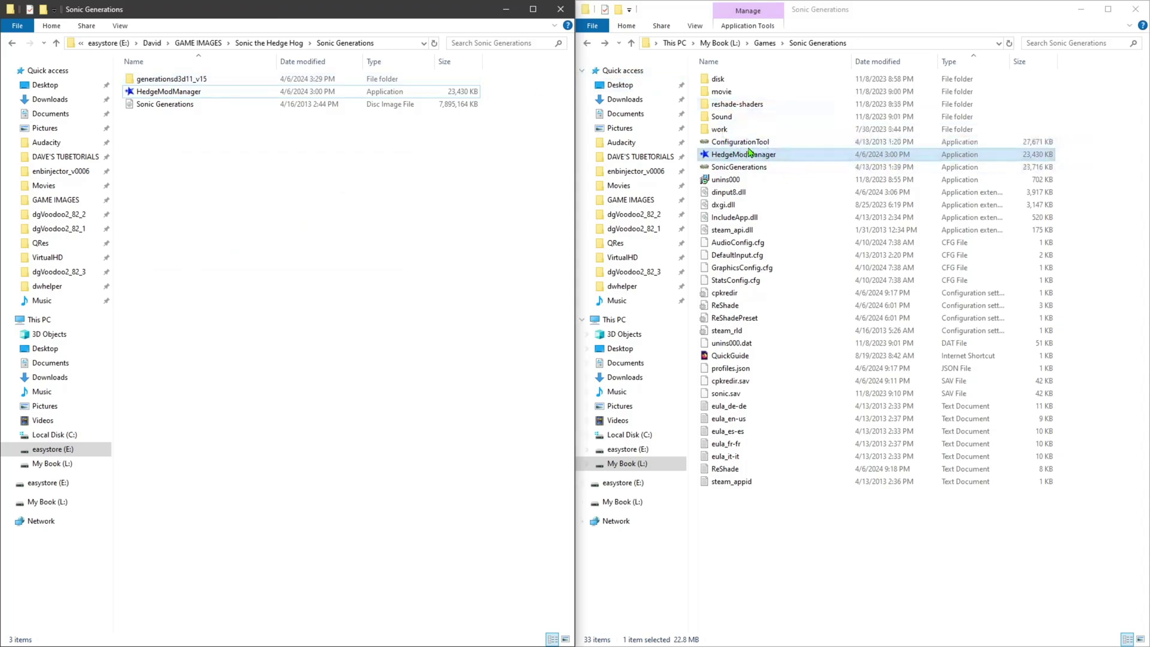
# Launch HedgeModManager from the Sonic Generations game folder and bring its window to the front
pyautogui.doubleClick(766, 157)
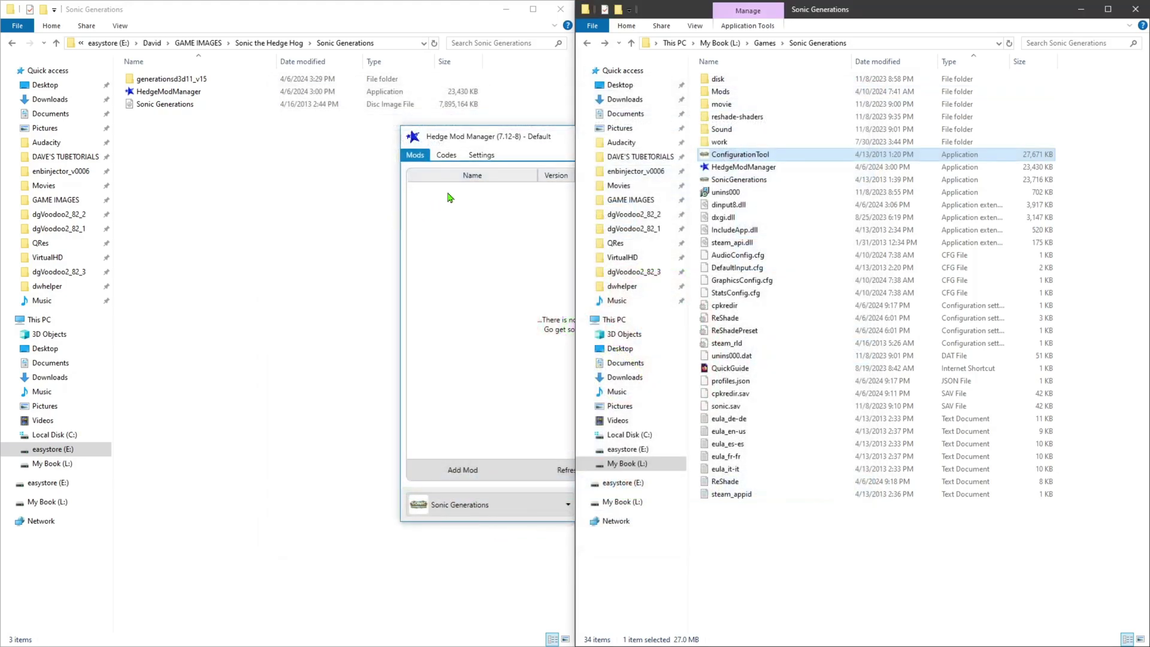
pyautogui.click(535, 139)
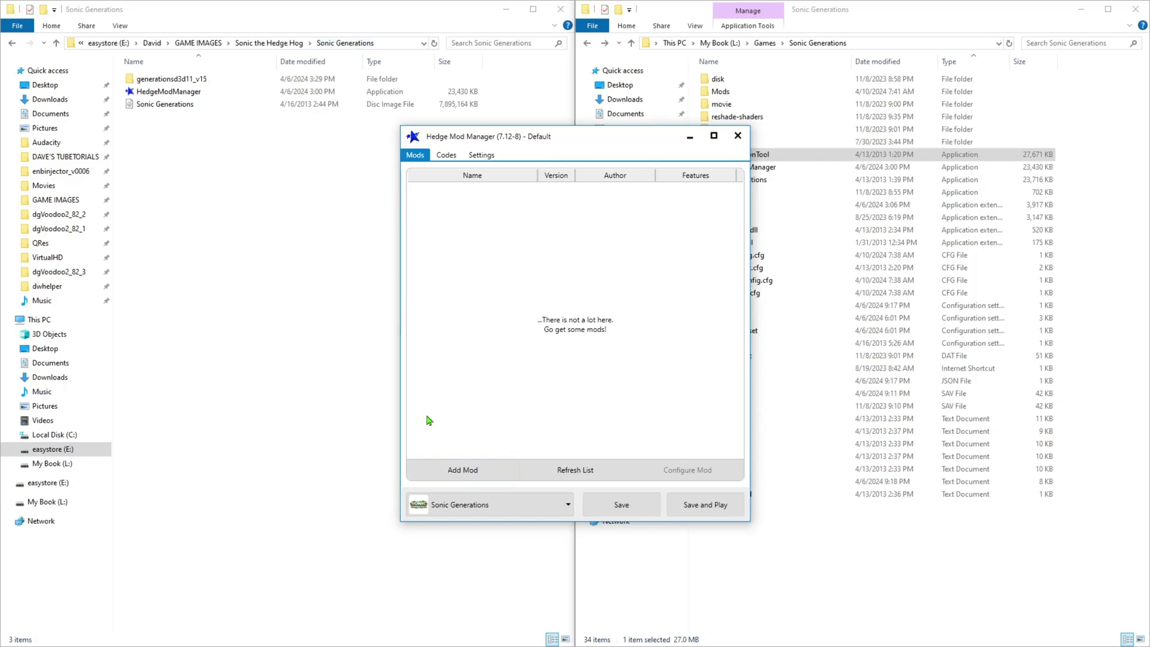
# Install a mod from a folder, selecting GenerationsD3D11 inside generationsd3d11_v15 in the Sonic Generations folder on easystore (E:)
pyautogui.click(463, 472)
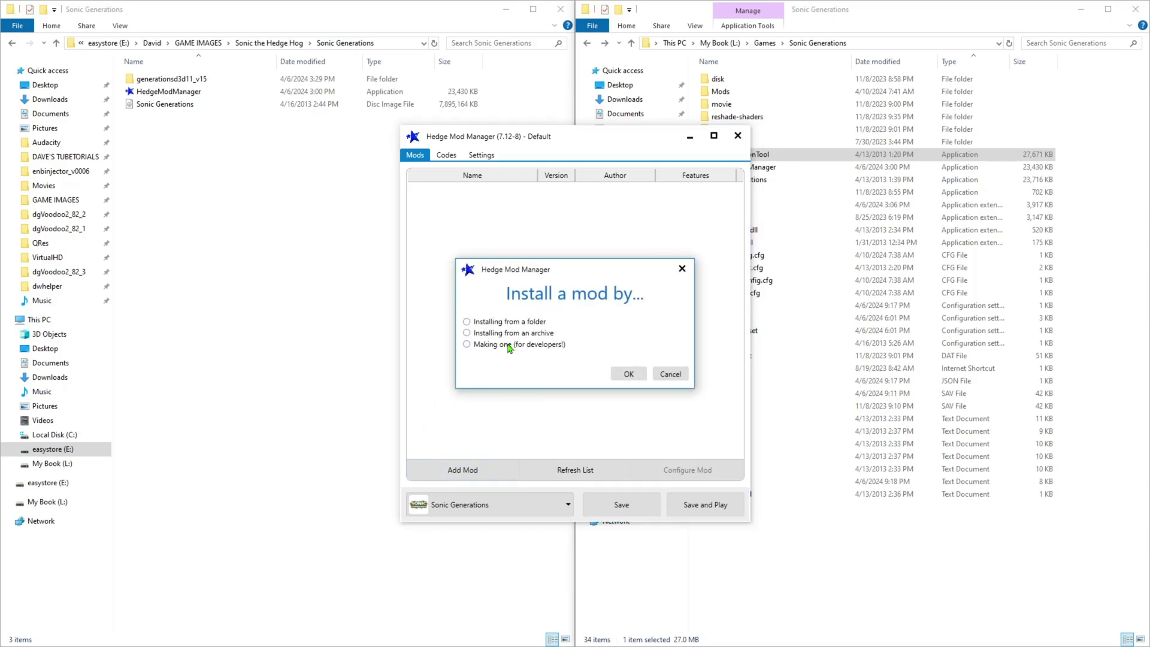
pyautogui.click(466, 322)
pyautogui.click(628, 373)
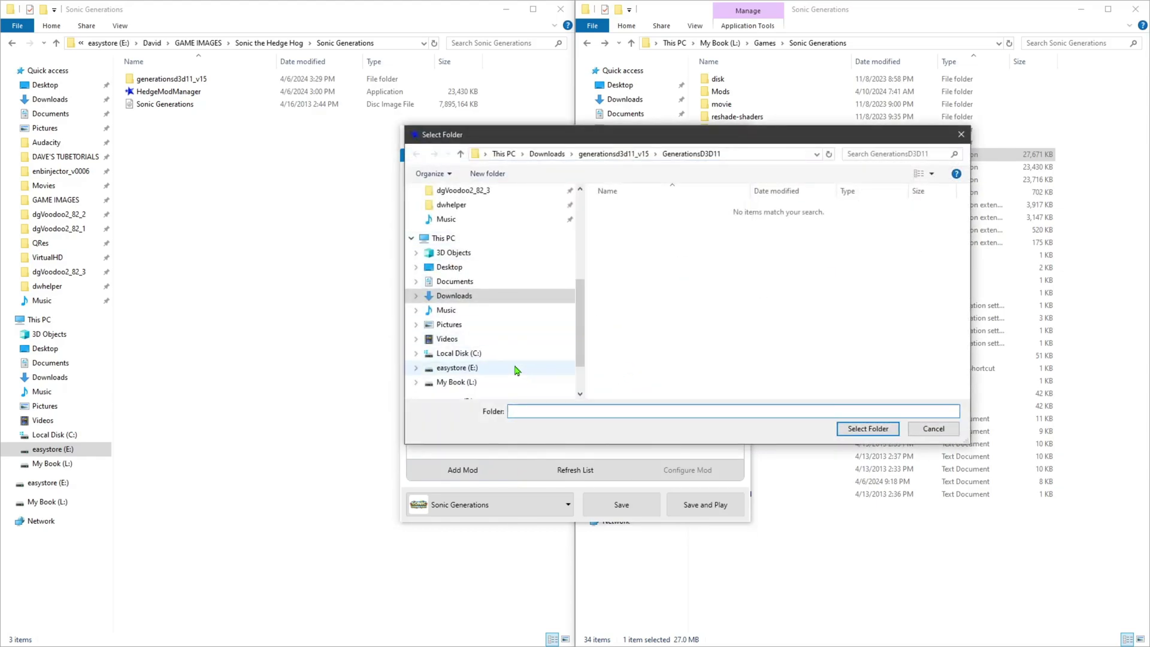
pyautogui.click(458, 368)
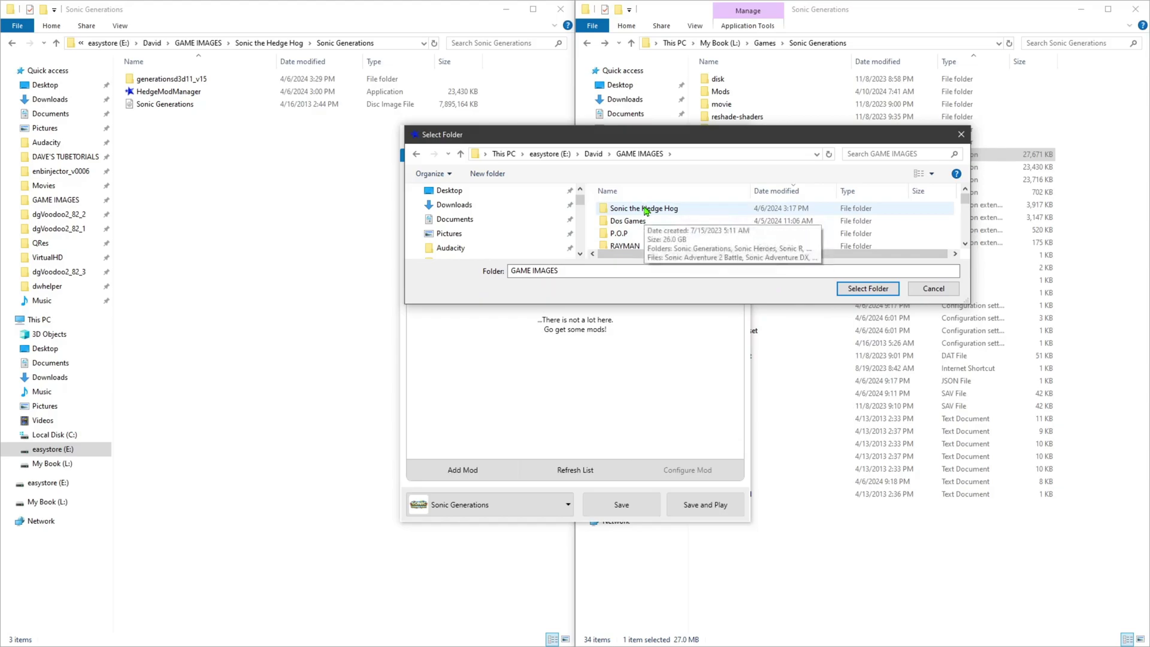
pyautogui.click(645, 209)
pyautogui.doubleClick(646, 211)
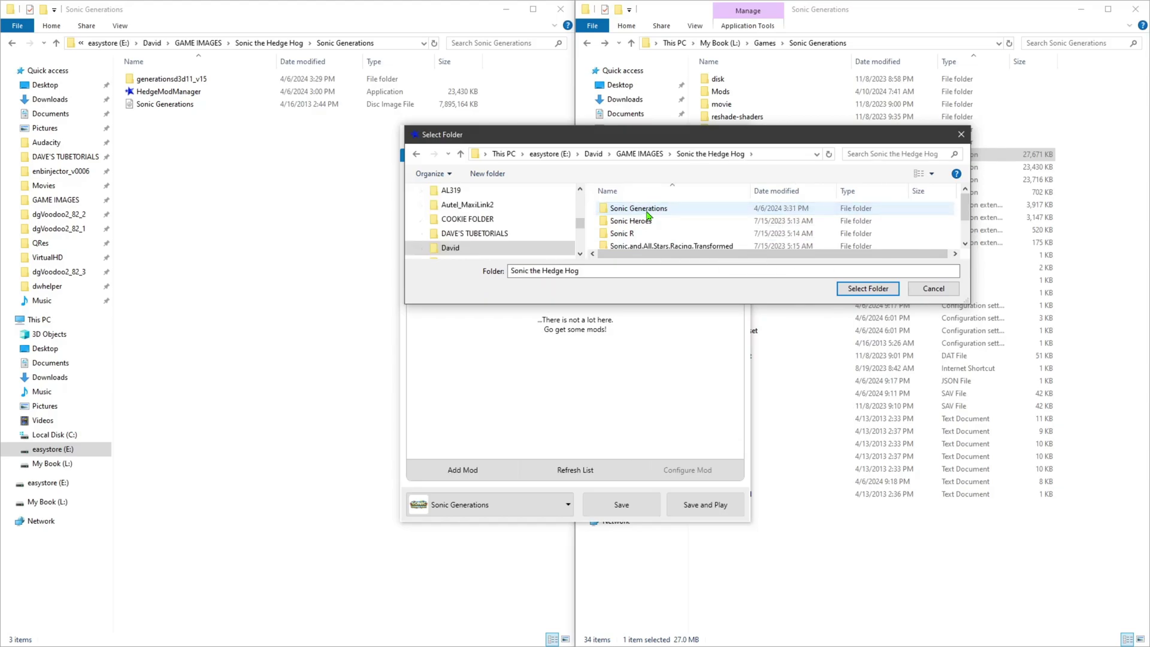
pyautogui.doubleClick(646, 211)
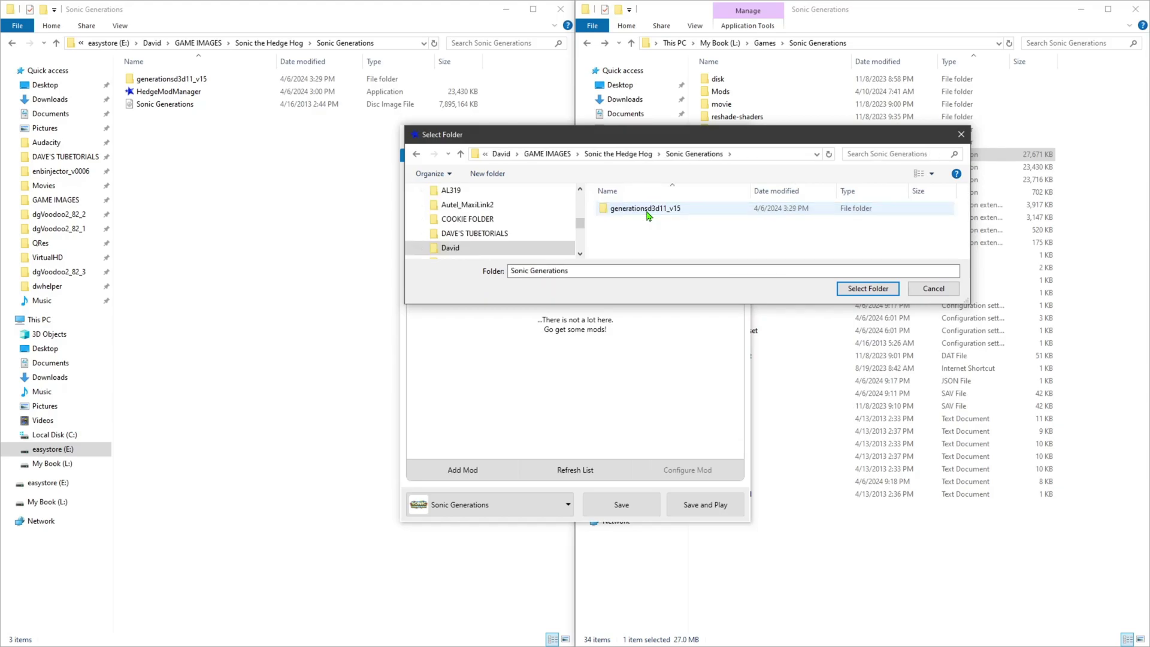
pyautogui.doubleClick(647, 210)
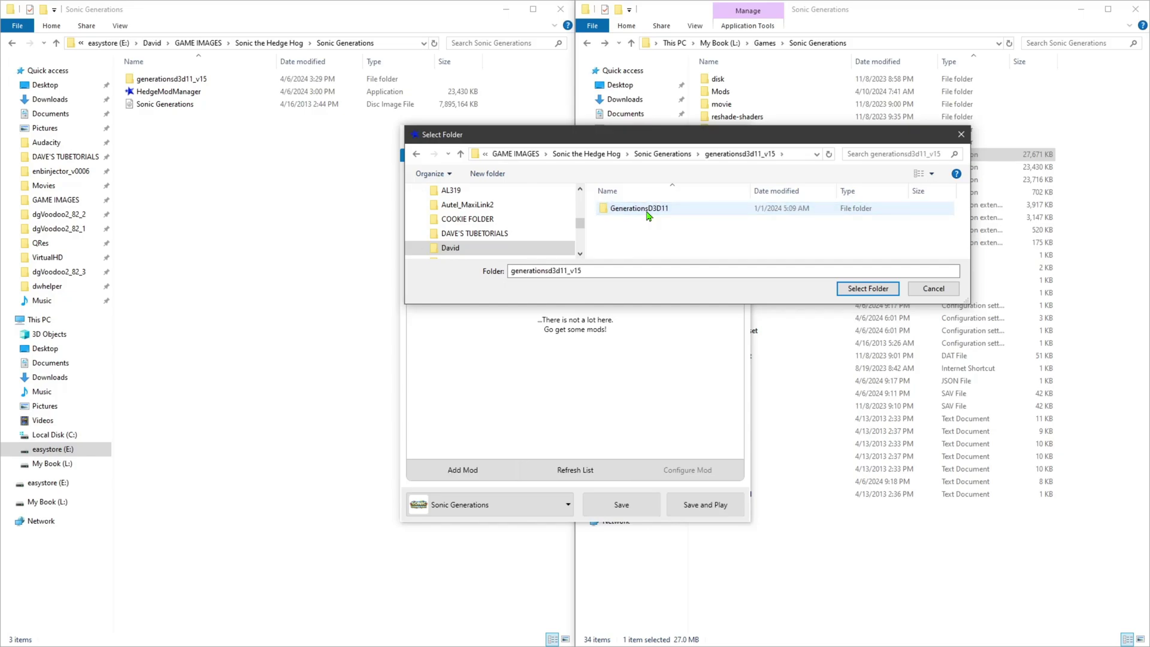
pyautogui.doubleClick(647, 210)
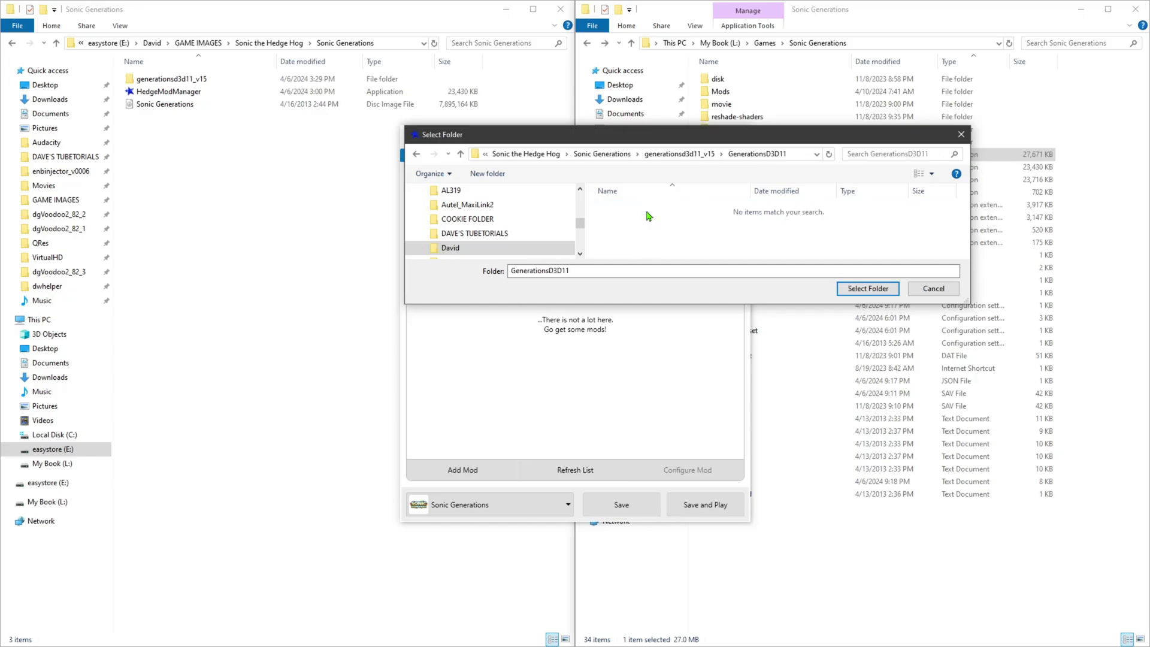
pyautogui.click(861, 289)
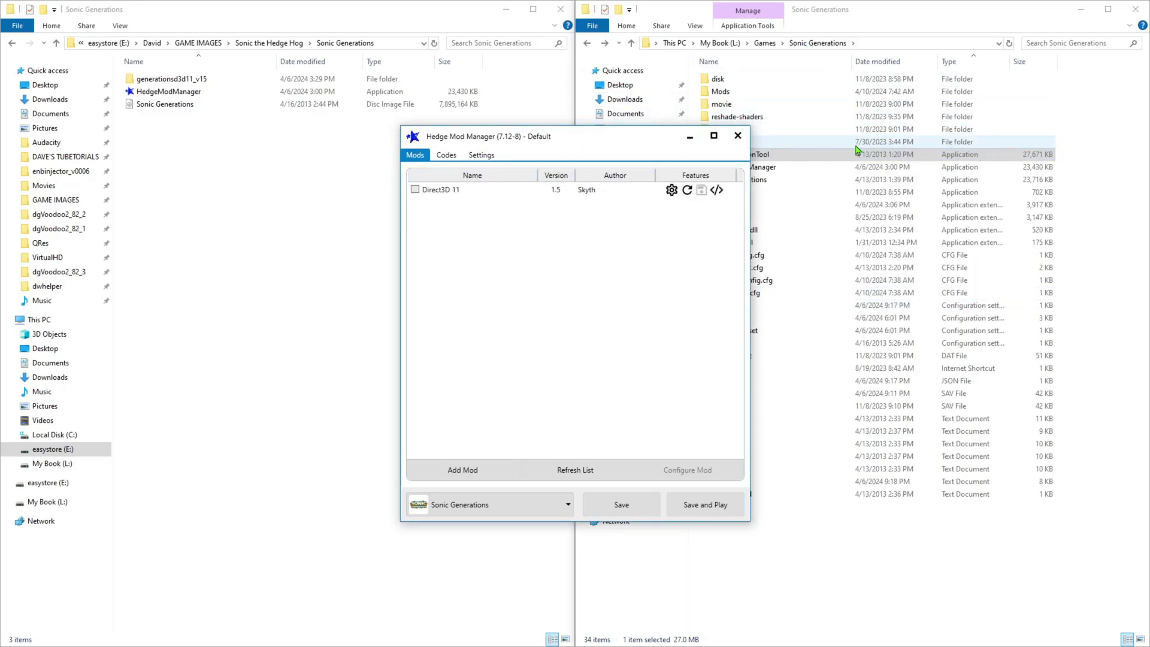
# Enable the Direct3D 11 mod and save the mod list
pyautogui.click(415, 189)
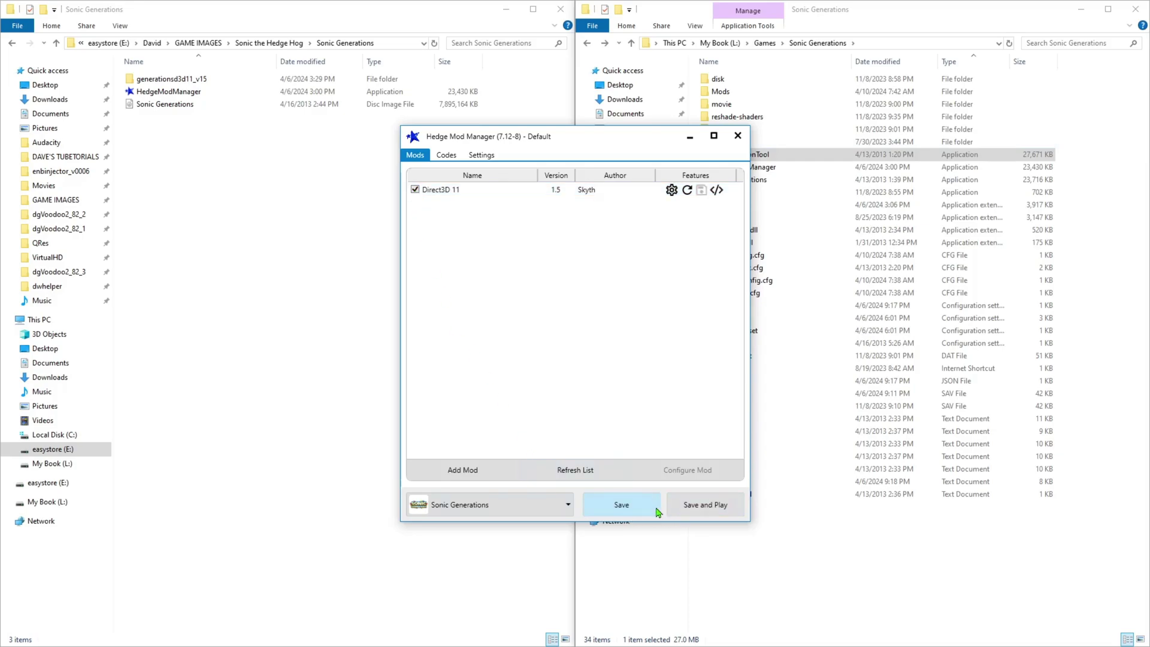
pyautogui.click(635, 511)
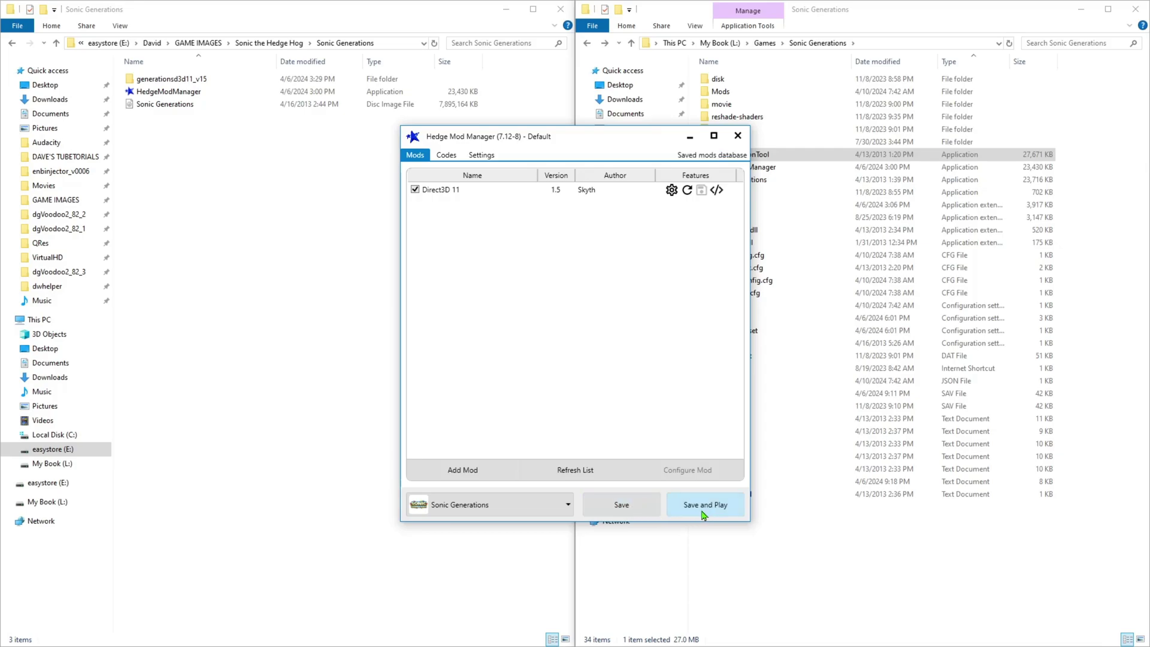
# Open the Direct3D 11 mod's configuration and set Display Mode to Borderless Fullscreen
pyautogui.click(672, 191)
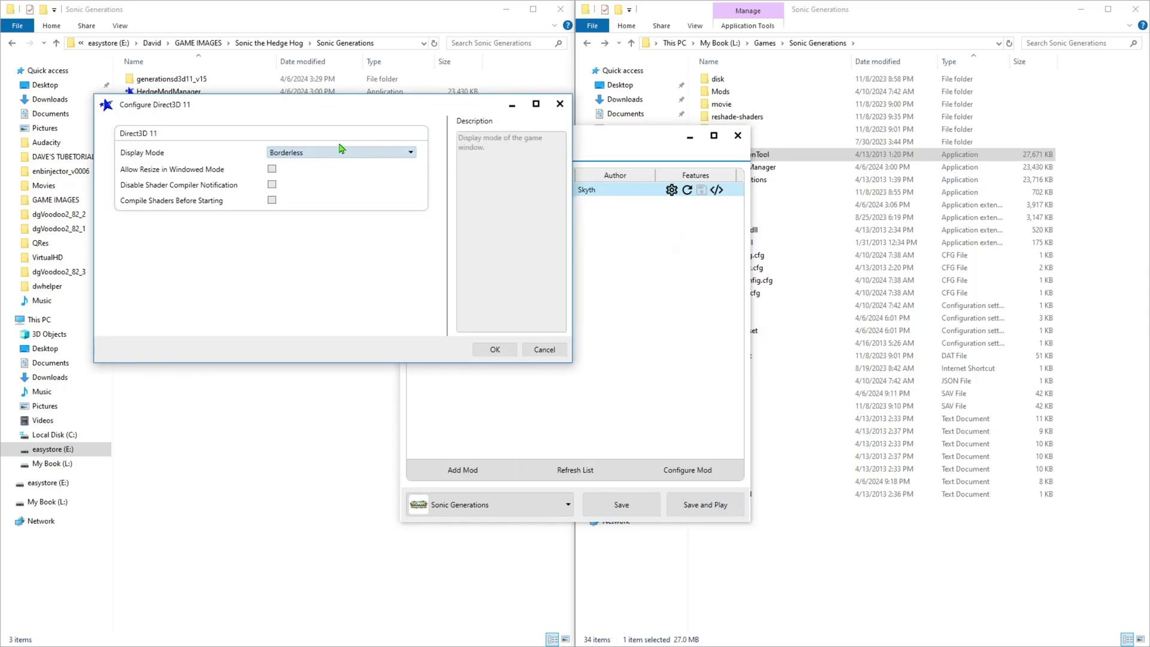
pyautogui.click(408, 153)
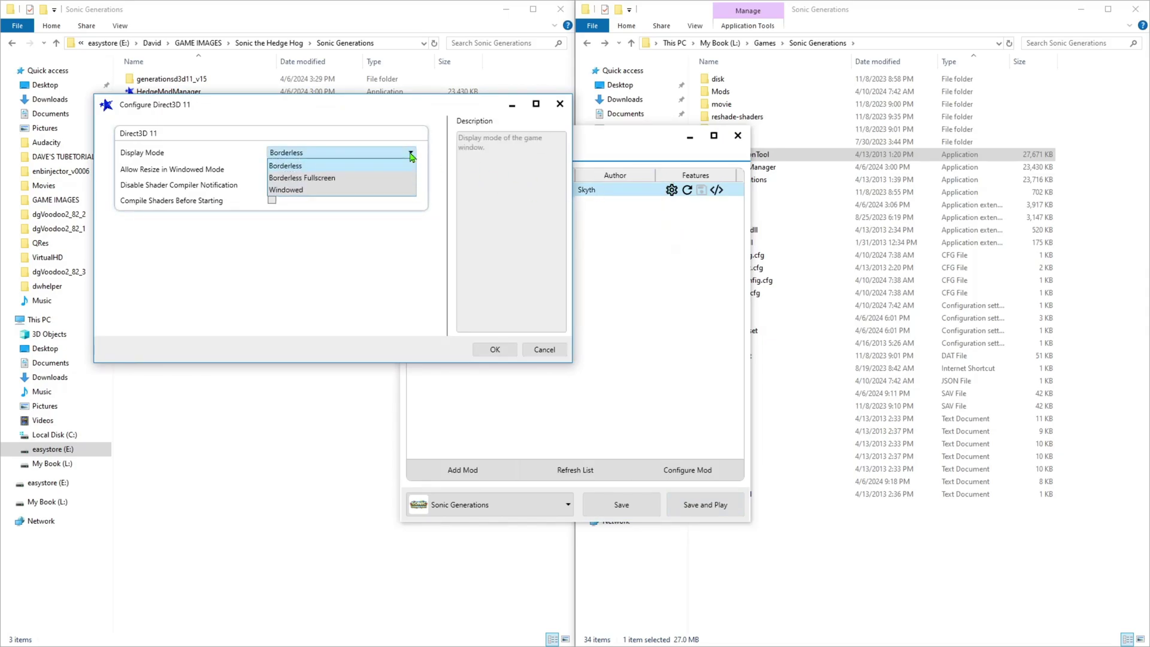
pyautogui.click(333, 178)
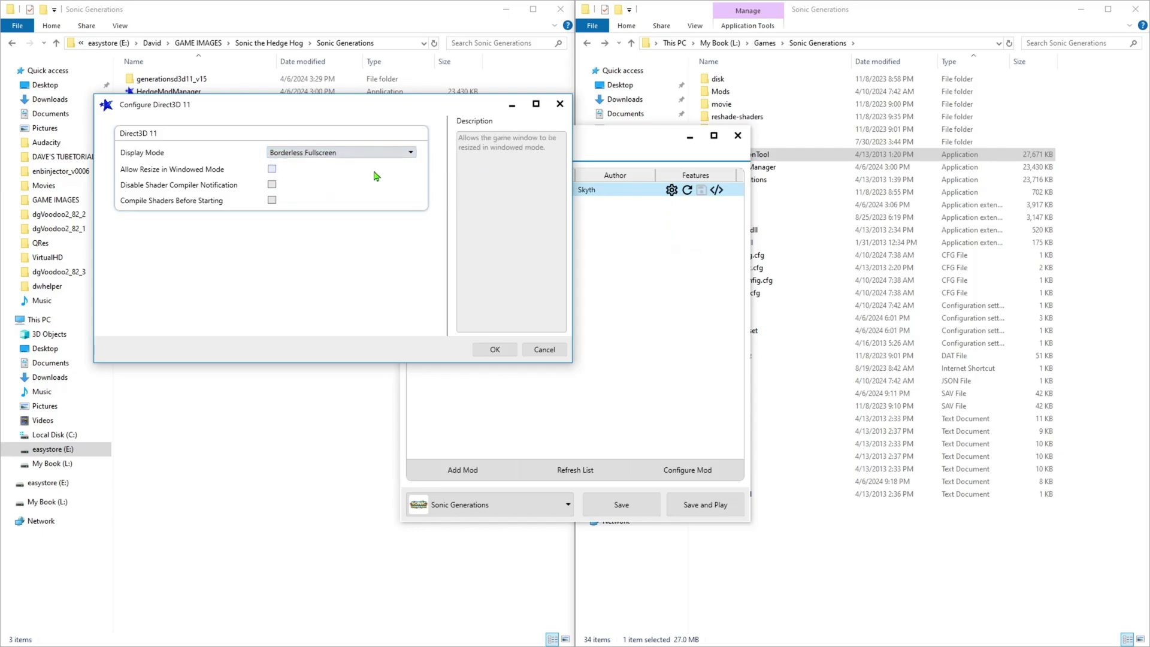
# Accept the Direct3D 11 mod's configuration with Borderless Fullscreen as the display mode and close Hedge Mod Manager
pyautogui.click(409, 154)
pyautogui.click(375, 114)
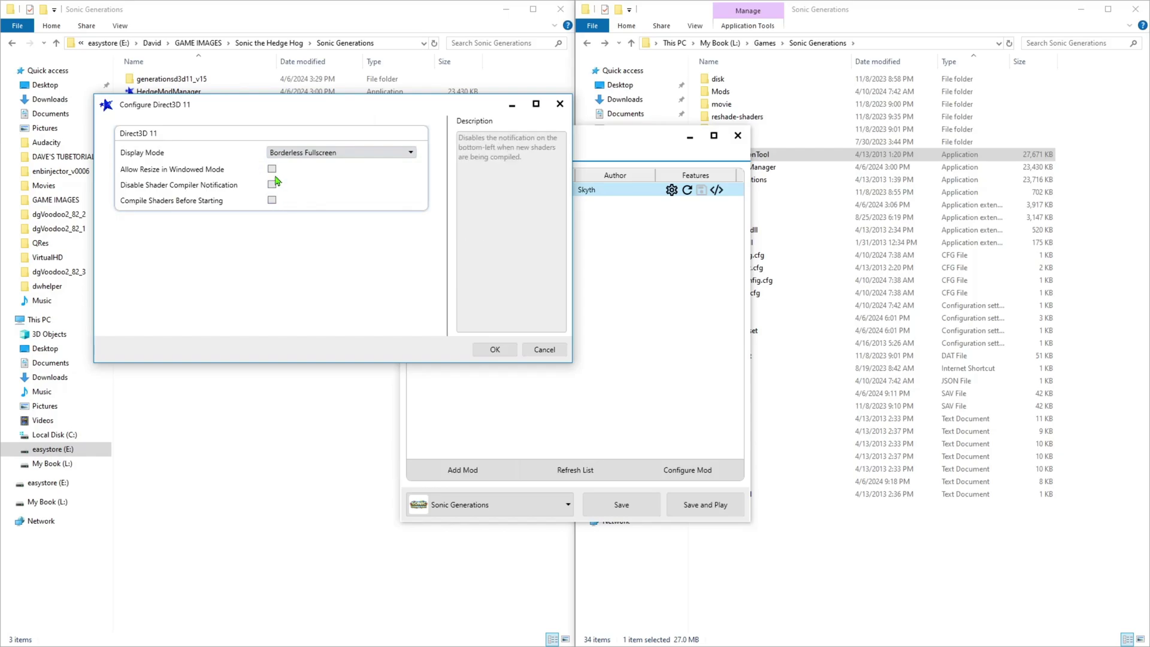
pyautogui.click(494, 350)
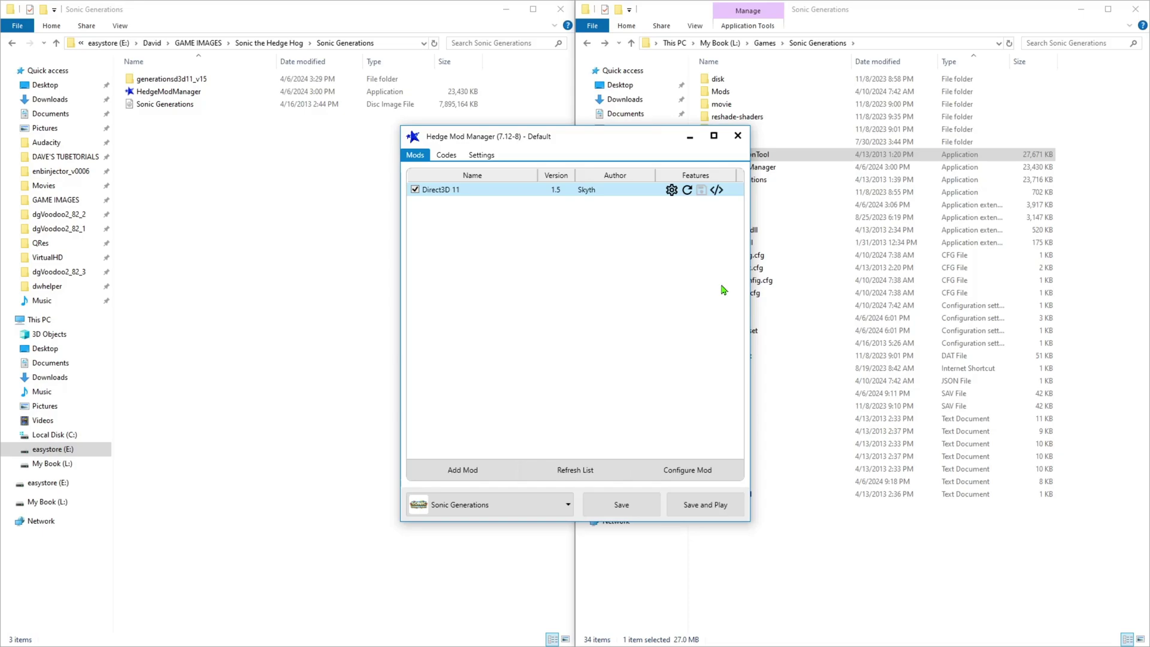
pyautogui.click(739, 137)
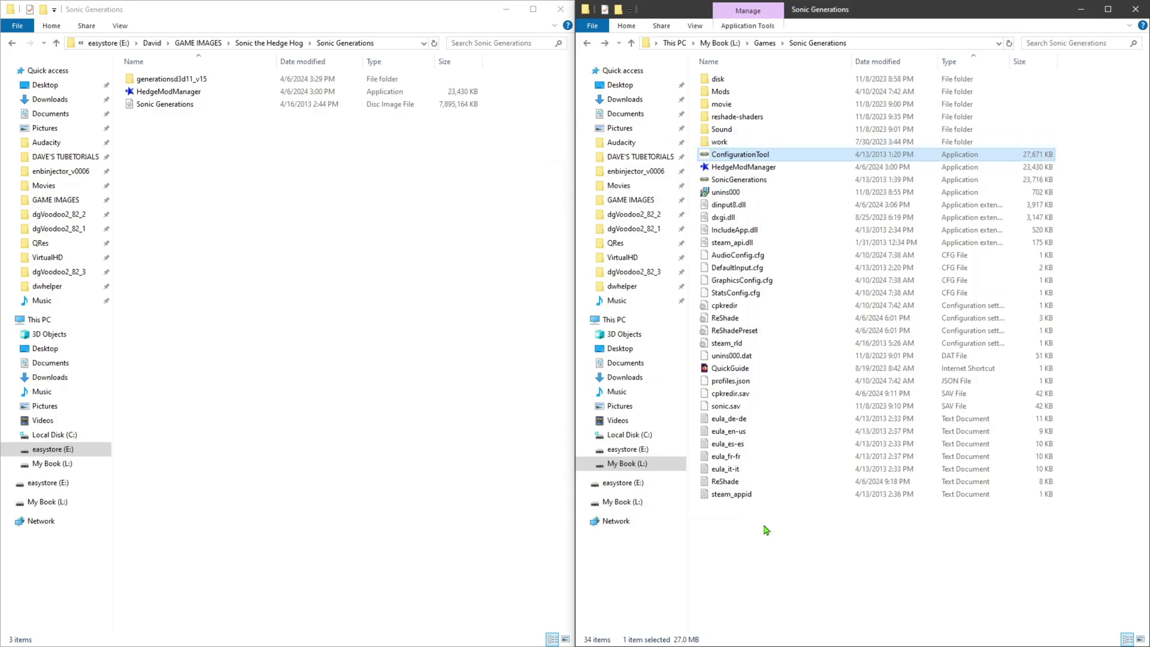
pyautogui.click(802, 603)
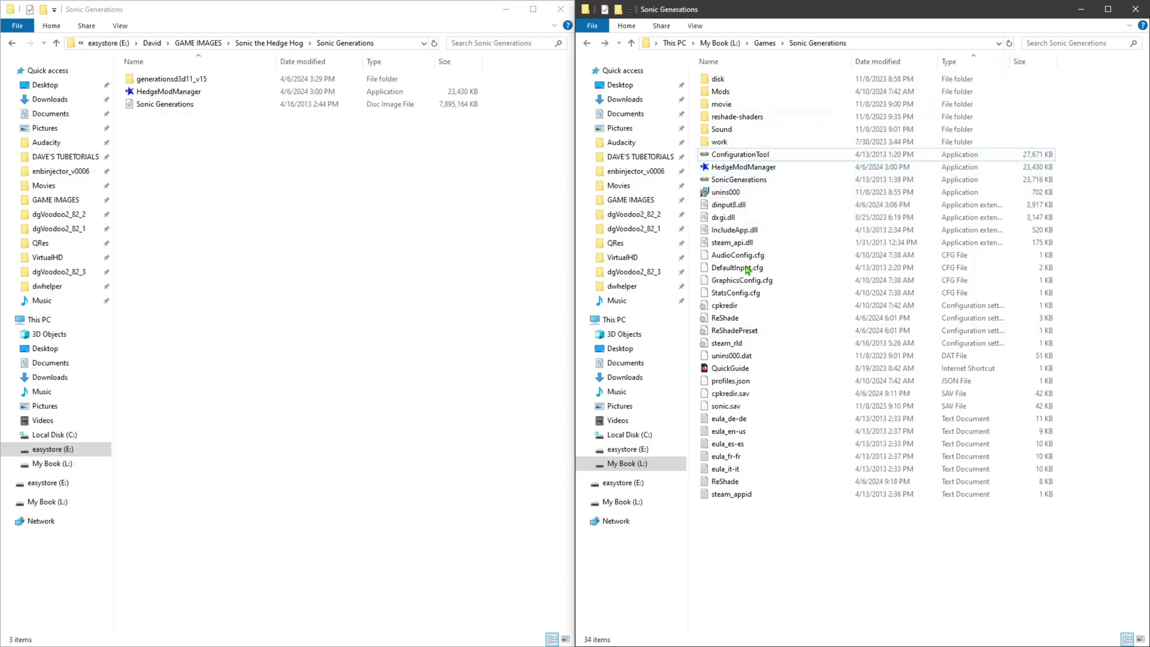
# Run ConfigurationTool from the Sonic Generations game folder, show its graphics configuration, and save and quit
pyautogui.click(746, 157)
pyautogui.doubleClick(752, 158)
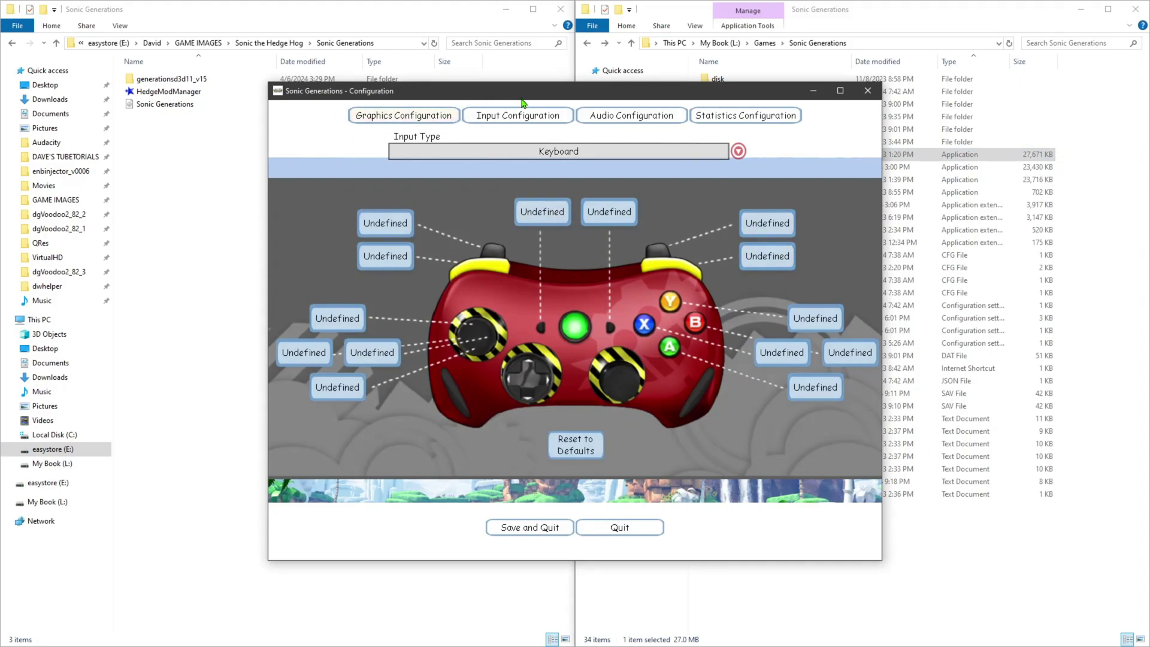
pyautogui.moveTo(551, 97); pyautogui.dragTo(527, 181)
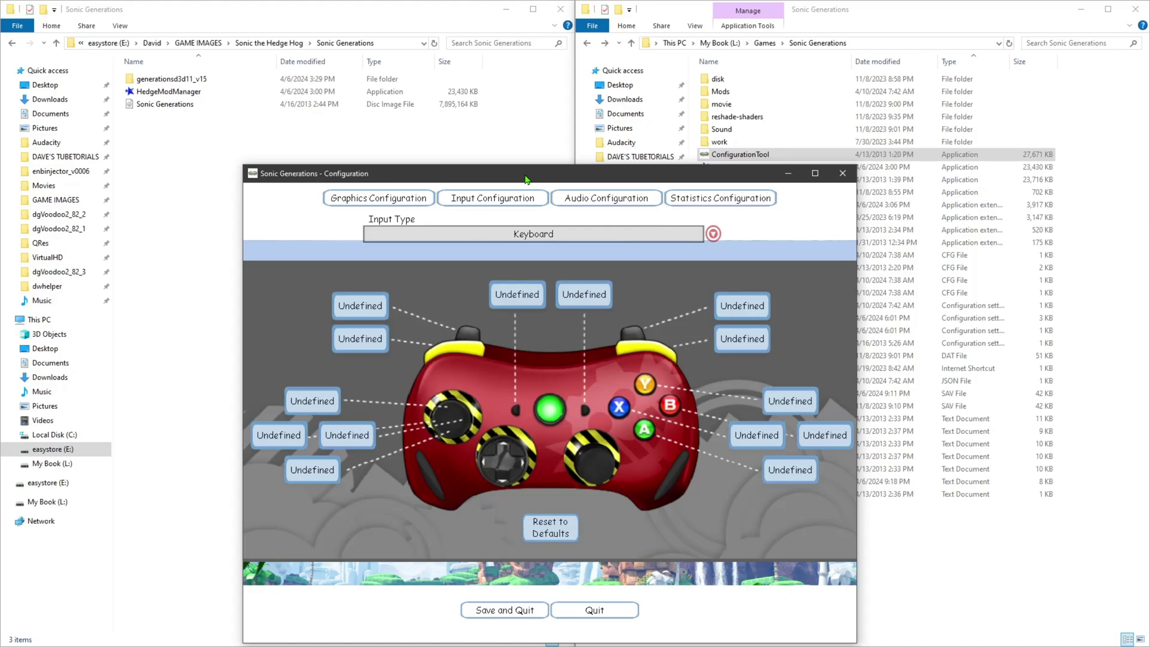
pyautogui.moveTo(549, 169); pyautogui.dragTo(294, 125)
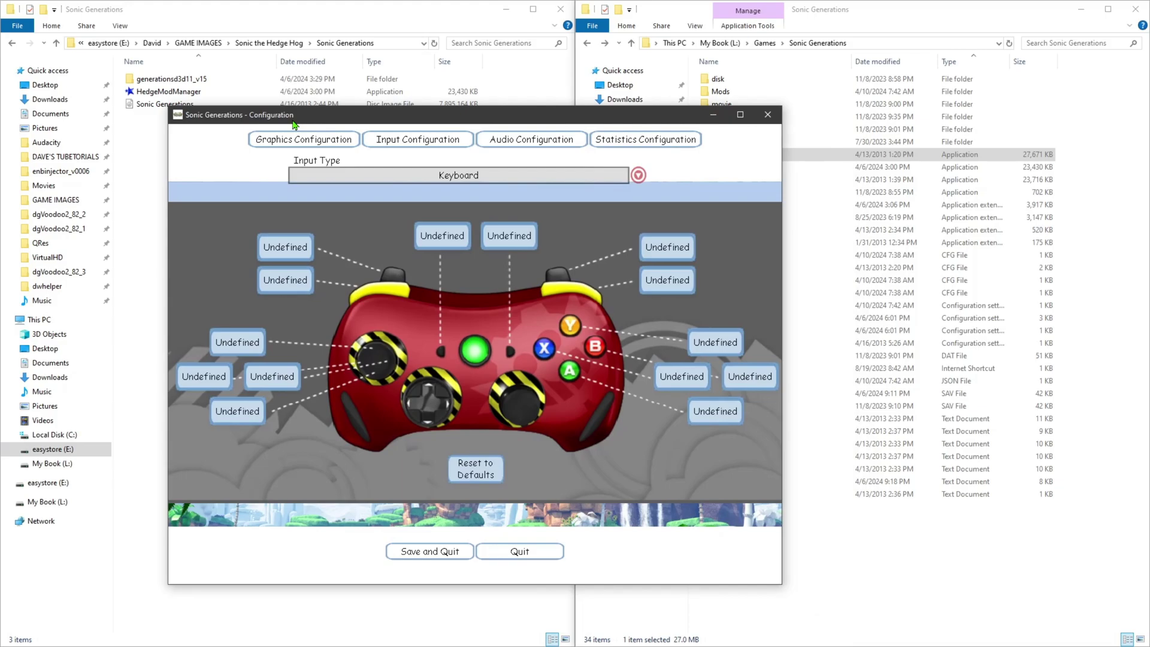
pyautogui.click(297, 139)
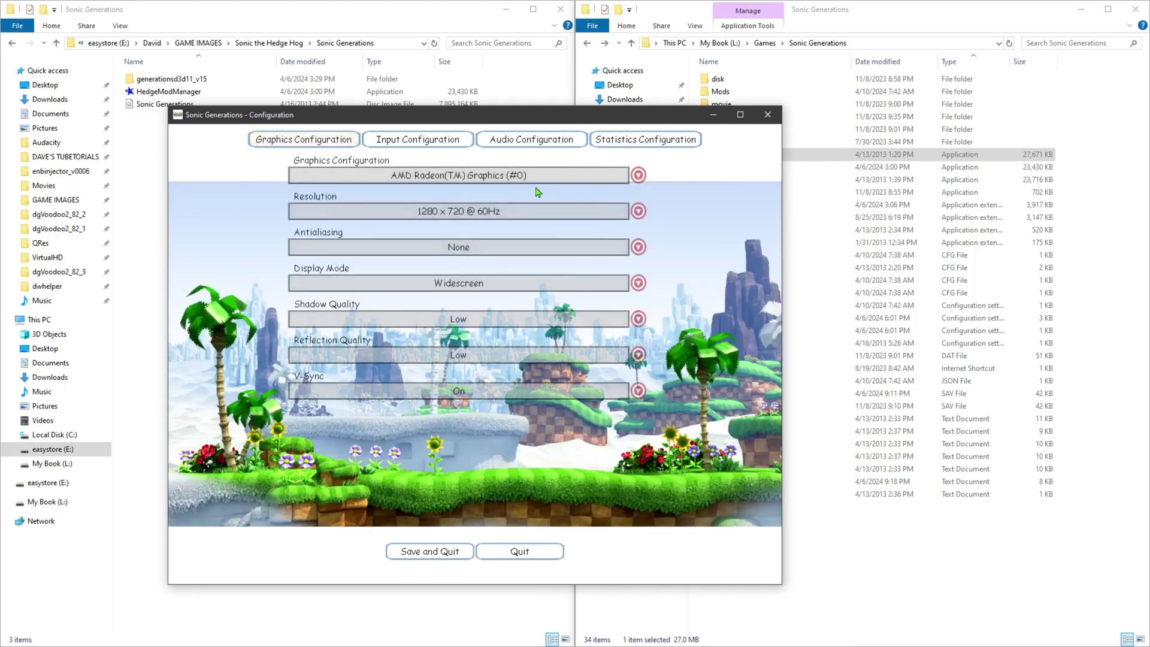
pyautogui.click(438, 559)
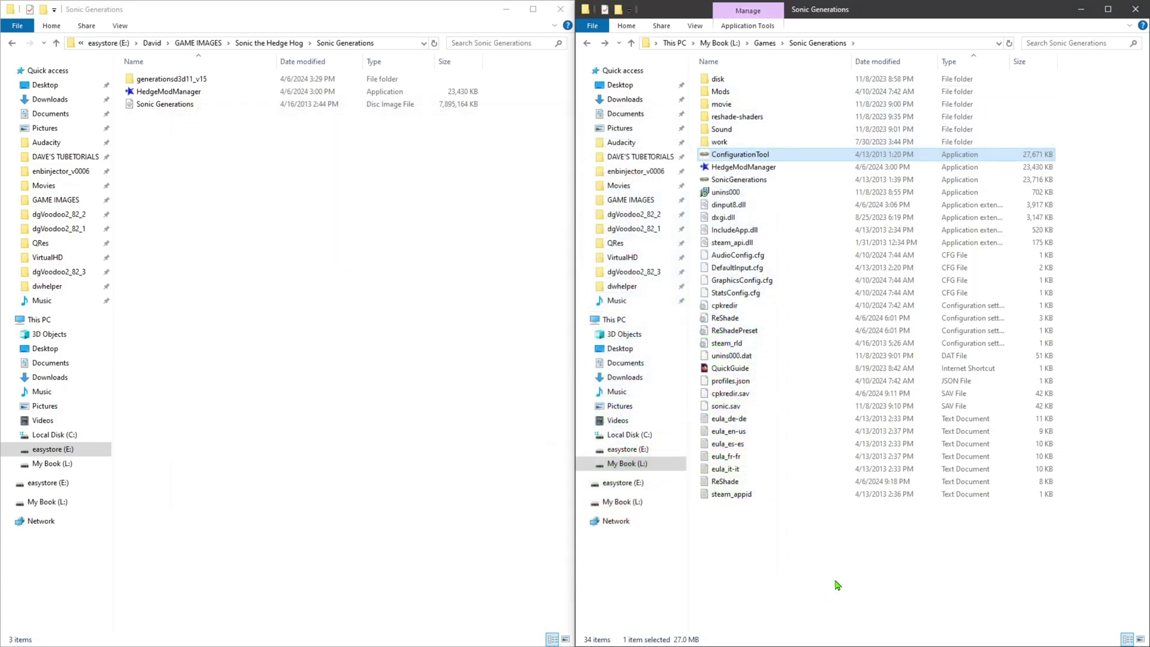
# Launch SonicGenerations from the game folder and start a new game
pyautogui.click(837, 585)
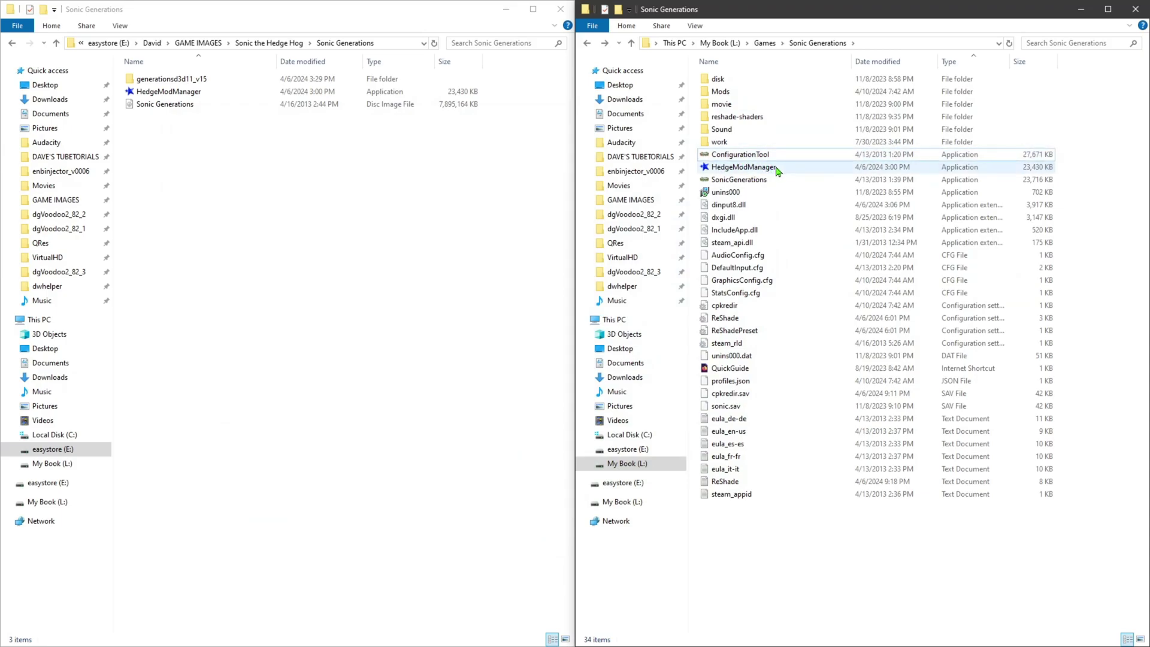
pyautogui.doubleClick(753, 186)
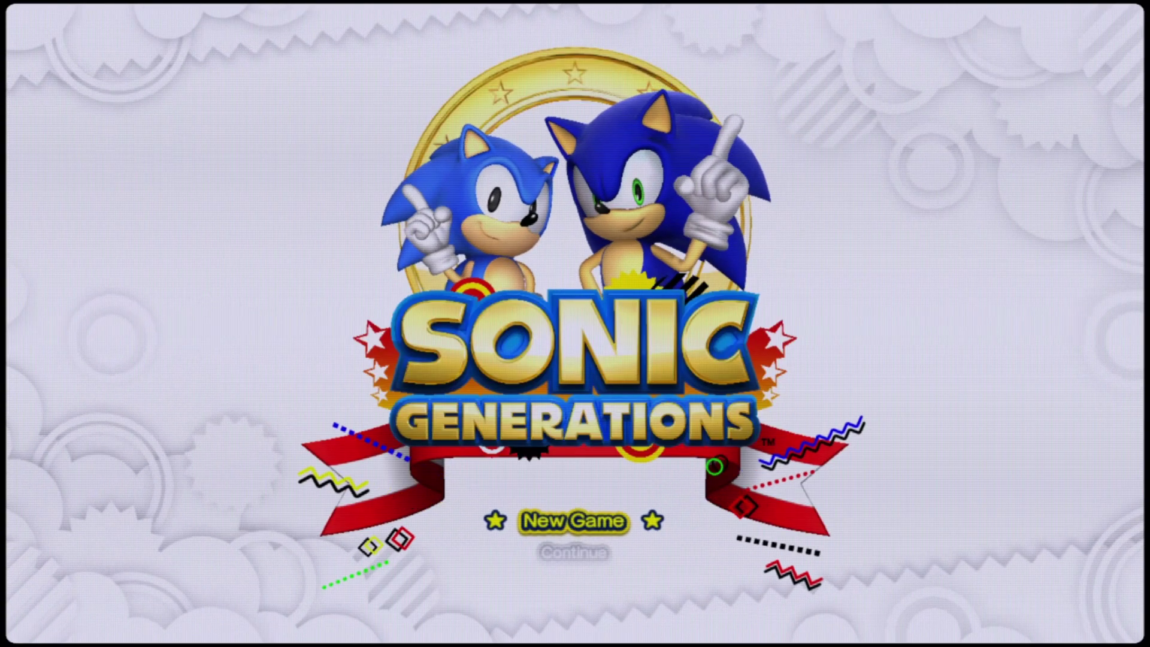
pyautogui.press('Return')
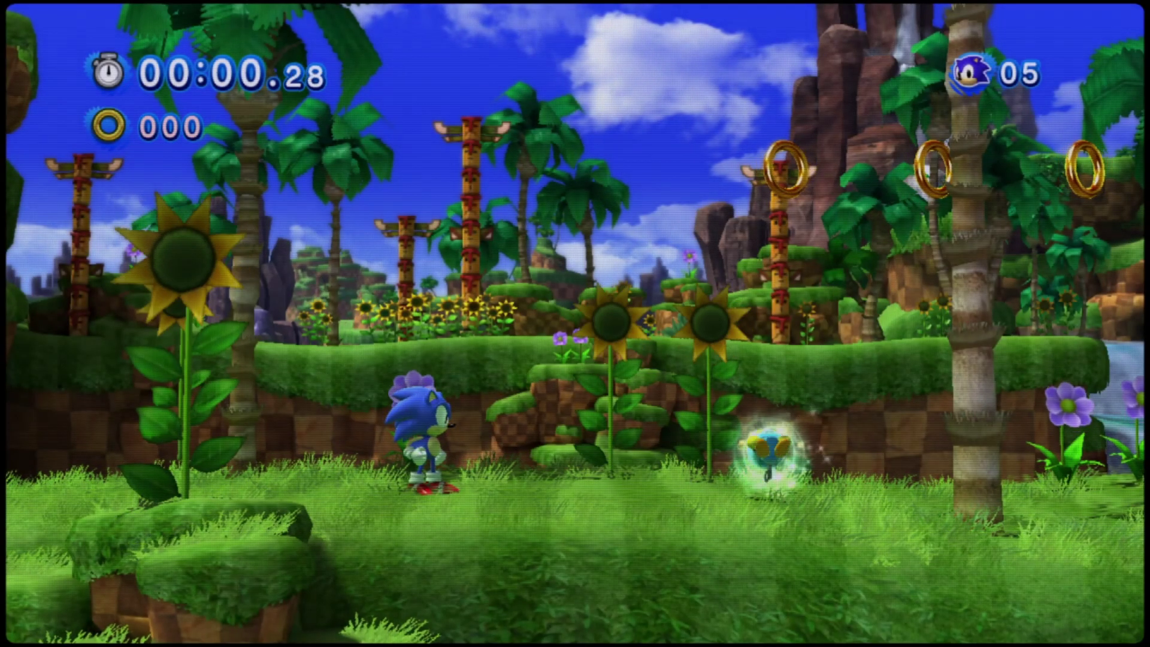
pyautogui.press('Right')
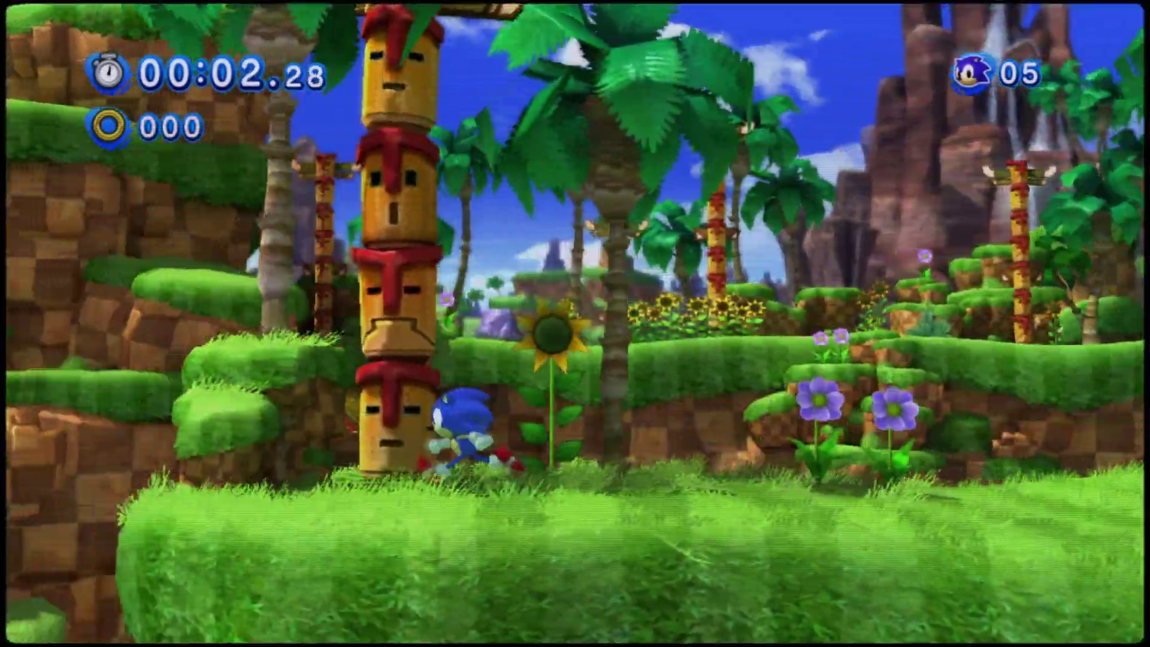
pyautogui.press('space')
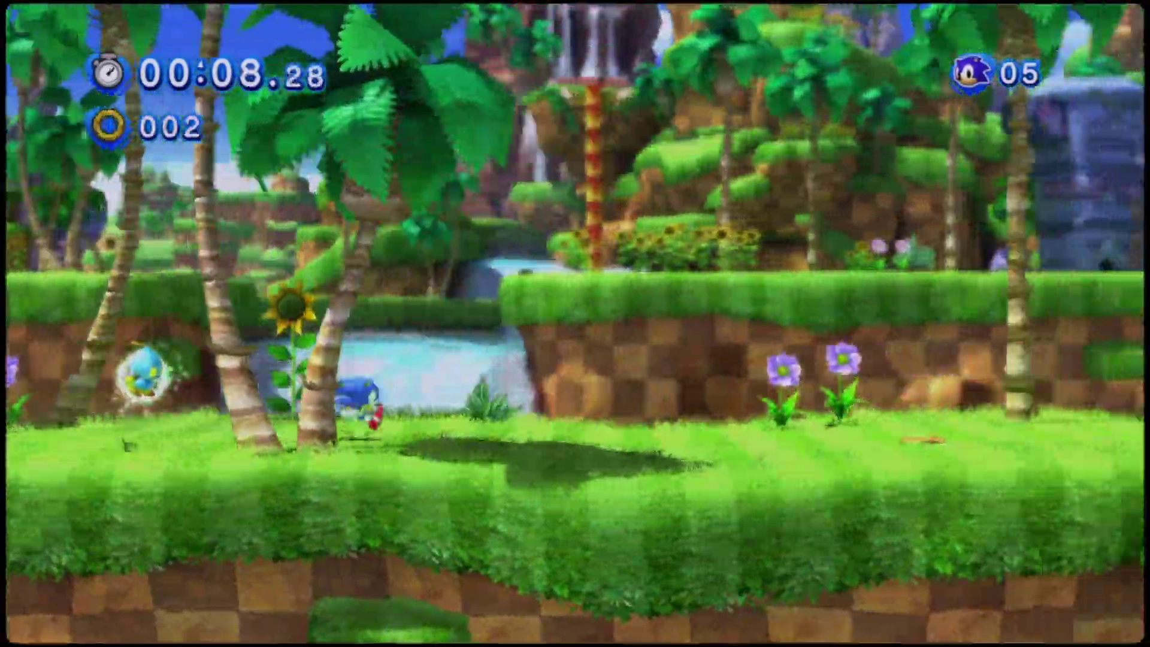
pyautogui.press('space')
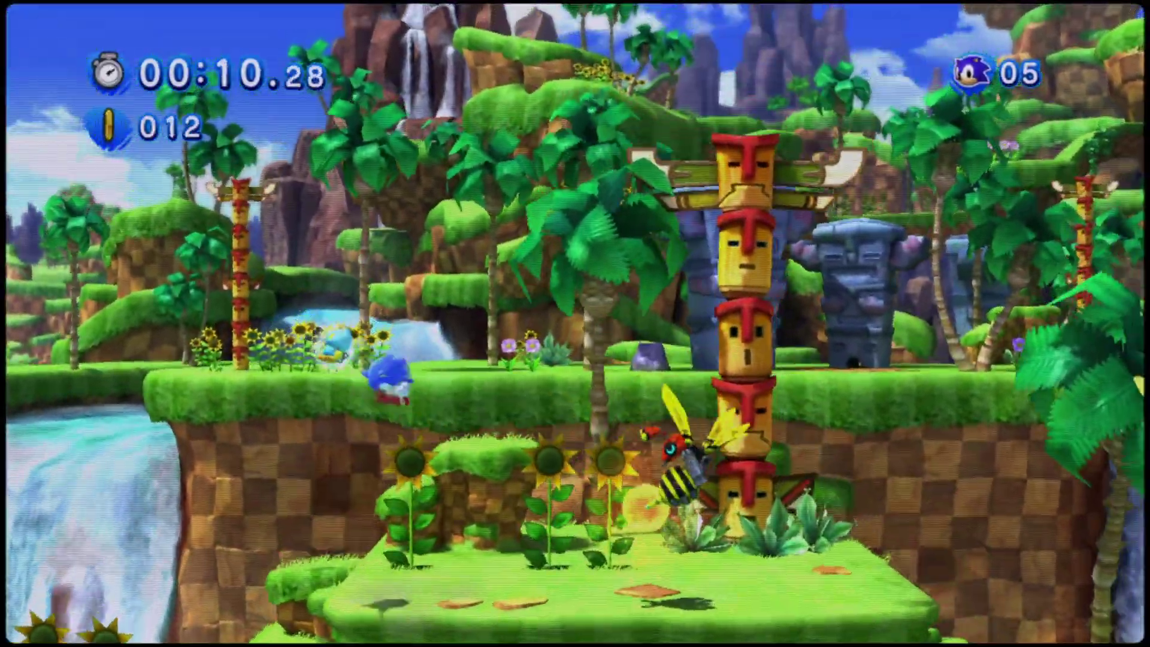